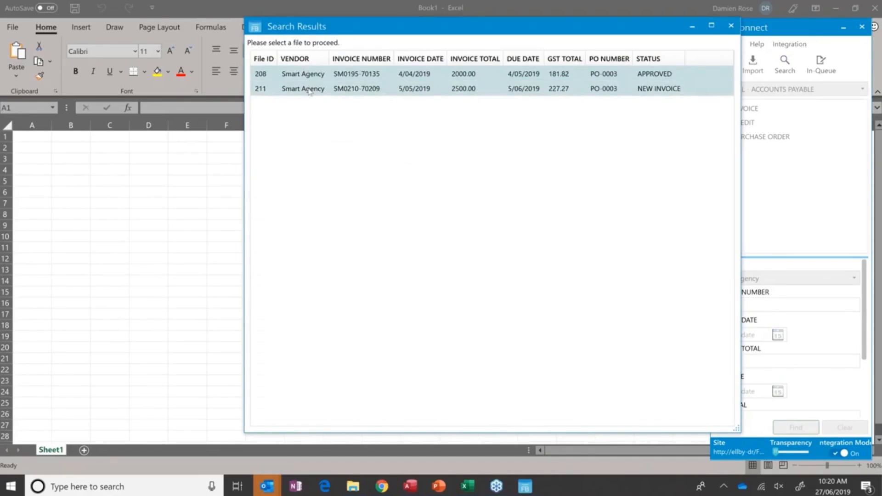
# Choose Smart Agency invoice SM0210-70209 from the search results, view its document in the browser, and return to Excel.
pyautogui.doubleClick(346, 92)
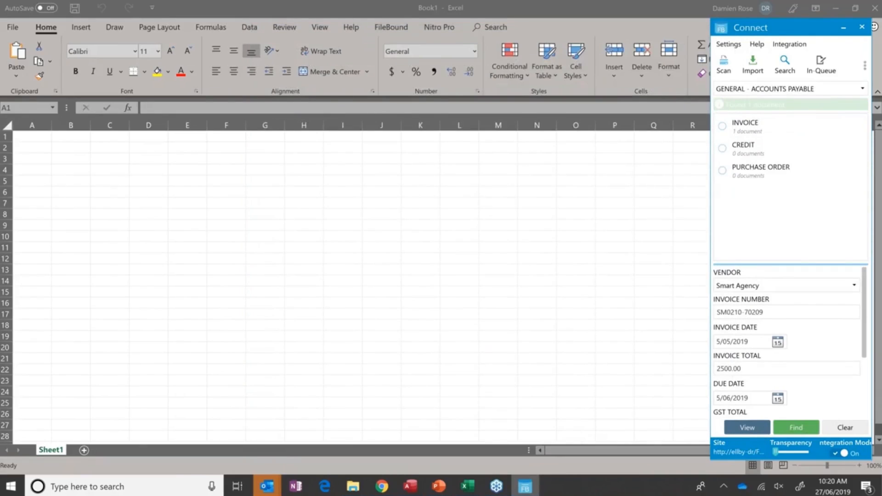
pyautogui.click(747, 428)
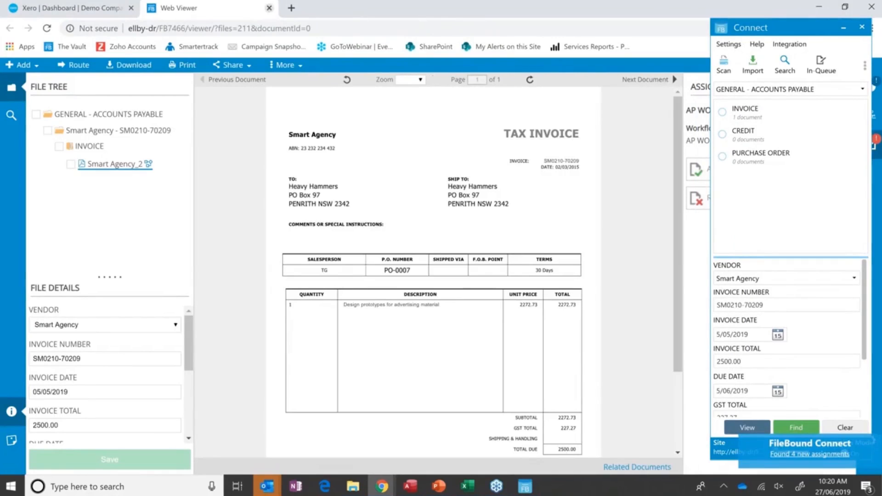
pyautogui.hotkey('ctrl', 'w')
pyautogui.hotkey('alt', 'Tab')
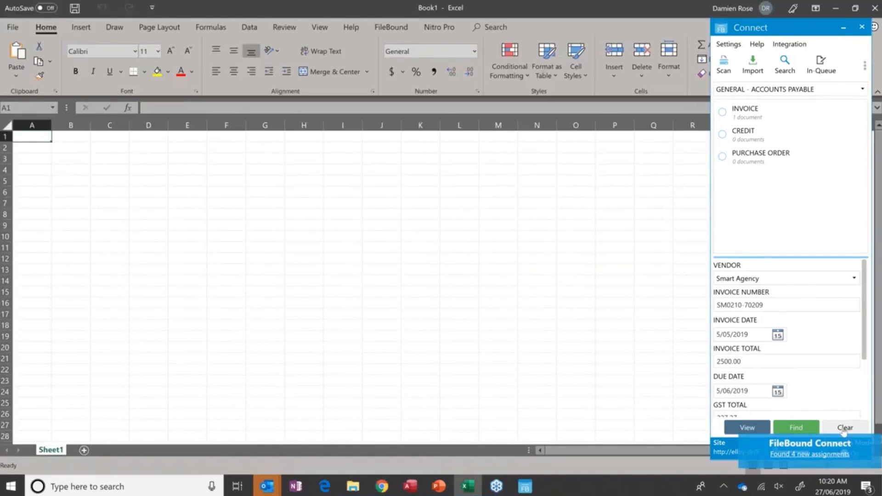
# Clear the search fields, find invoice number 1492 in GENERAL - ACCOUNTS PAYABLE and view its INVOICE document.
pyautogui.click(843, 427)
pyautogui.click(740, 308)
pyautogui.write('1492')
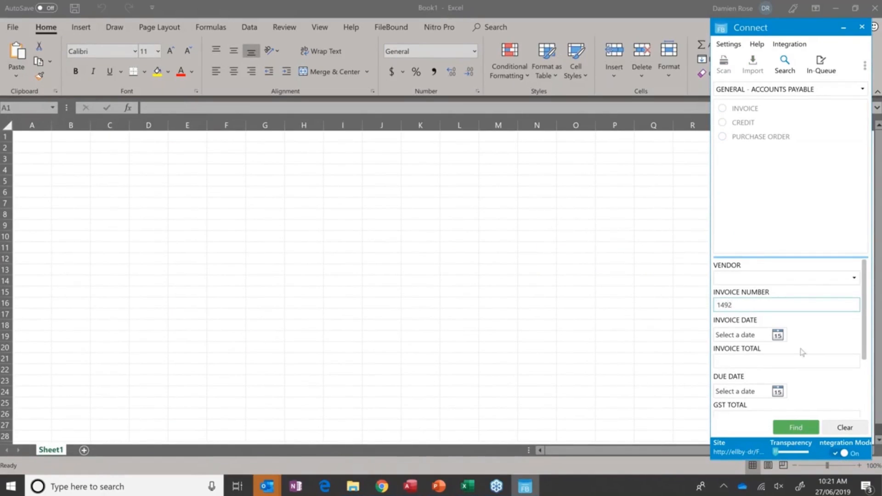
pyautogui.moveTo(864, 297)
pyautogui.mouseDown()
pyautogui.moveTo(858, 372)
pyautogui.moveTo(859, 287)
pyautogui.mouseUp()
pyautogui.click(799, 427)
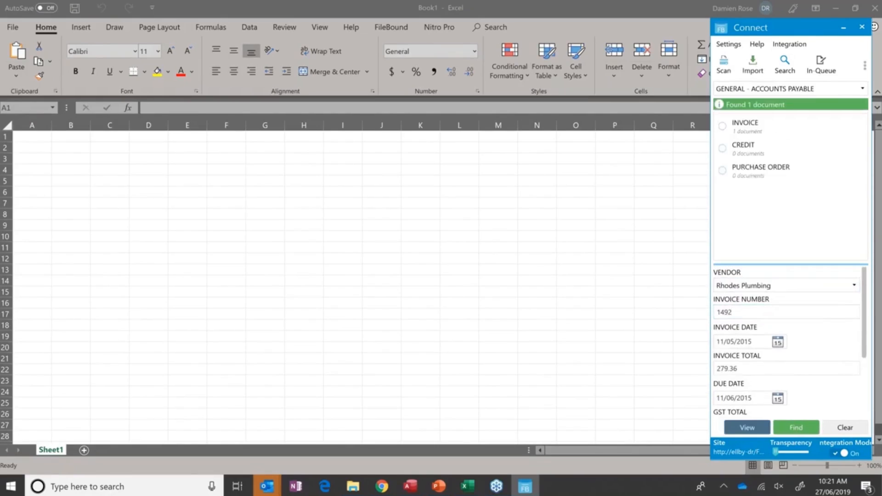
pyautogui.click(757, 121)
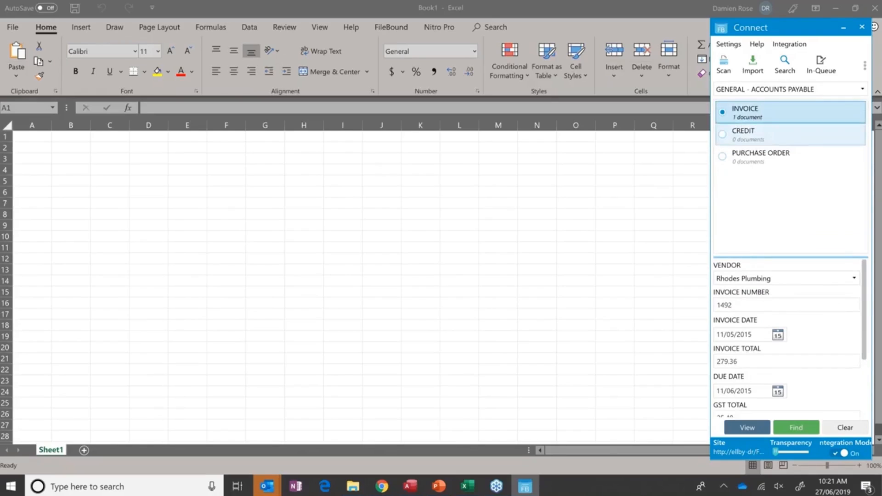
pyautogui.click(730, 428)
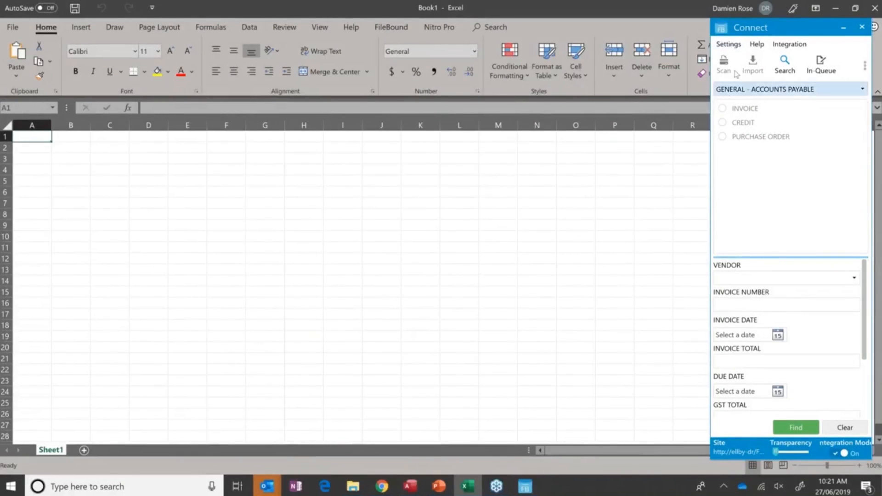
# Search for invoice number 1492 again and open its INVOICE divider in the web viewer.
pyautogui.click(741, 306)
pyautogui.write('1492')
pyautogui.click(790, 428)
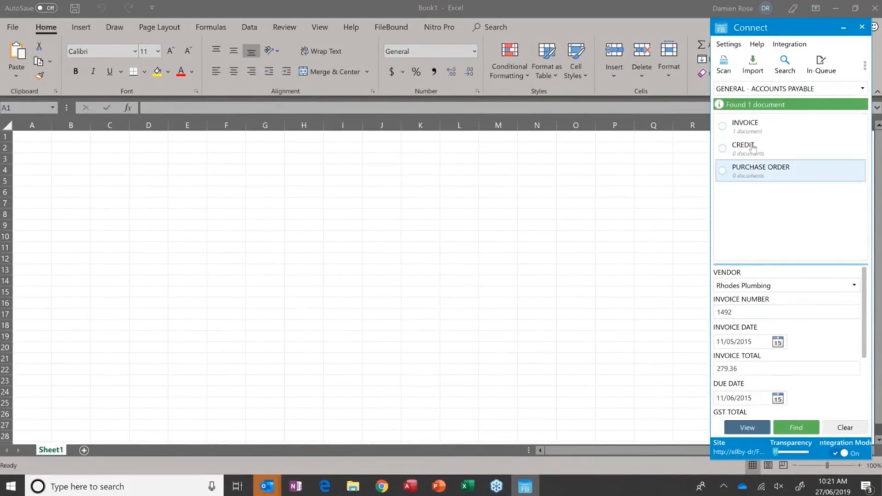
pyautogui.click(744, 122)
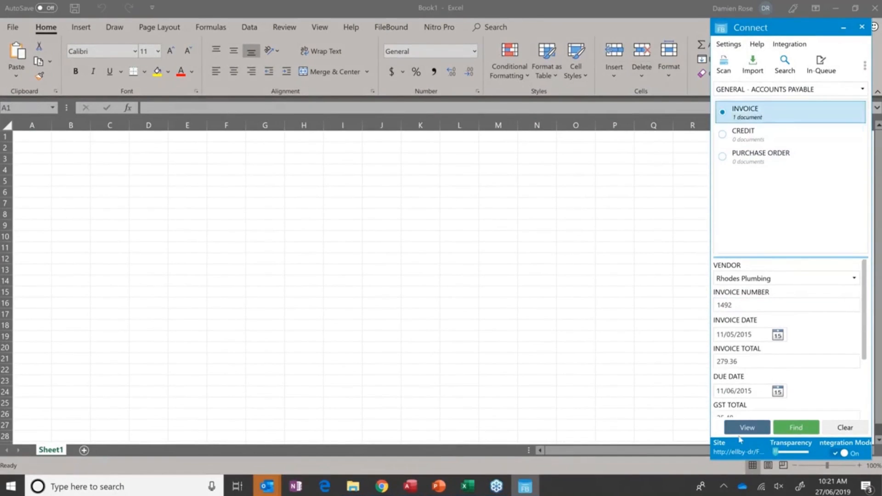
pyautogui.click(746, 427)
# Switch to File Explorer, open the AP Sample Invoices folder under Samples and reposition the window closer to the Connect panel.
pyautogui.moveTo(353, 486)
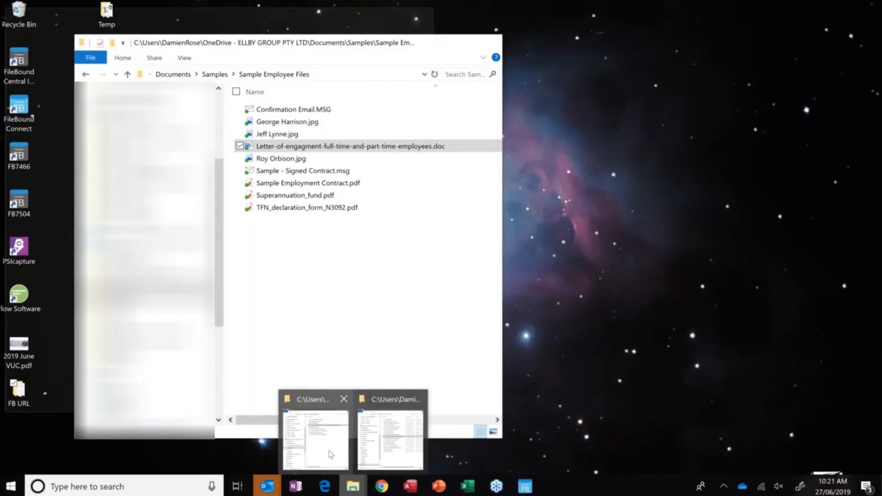
pyautogui.click(330, 455)
pyautogui.click(215, 74)
pyautogui.doubleClick(295, 113)
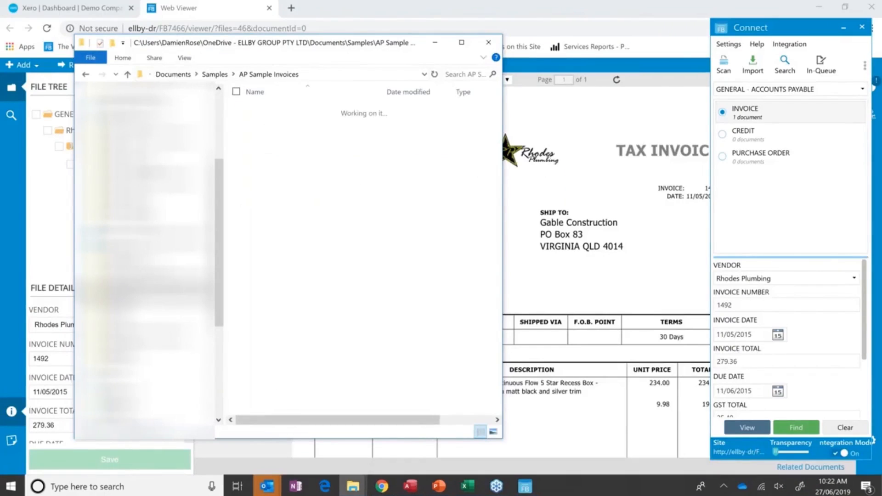
pyautogui.moveTo(293, 49); pyautogui.dragTo(471, 52)
# Import Rhodes Plumbing Purchase Order.pdf into the PURCHASE ORDER divider, check the refreshed file in the web viewer, and close the viewer.
pyautogui.click(460, 221)
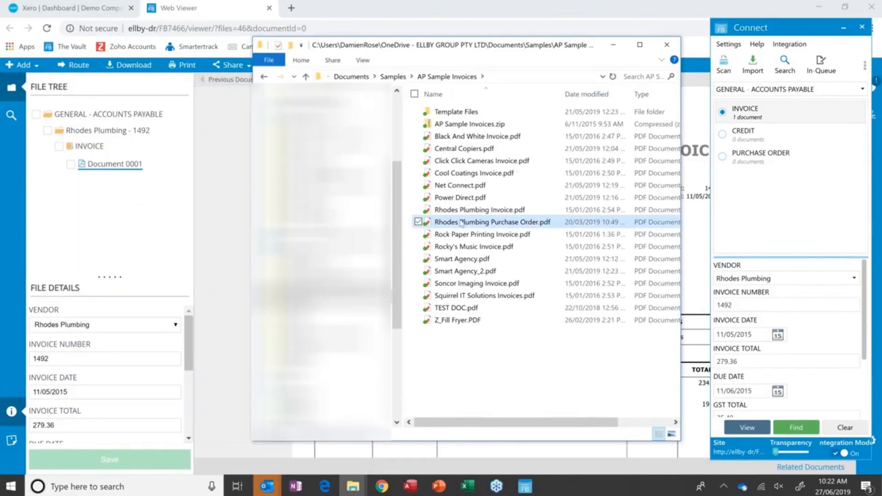
pyautogui.moveTo(142, 175); pyautogui.dragTo(763, 161)
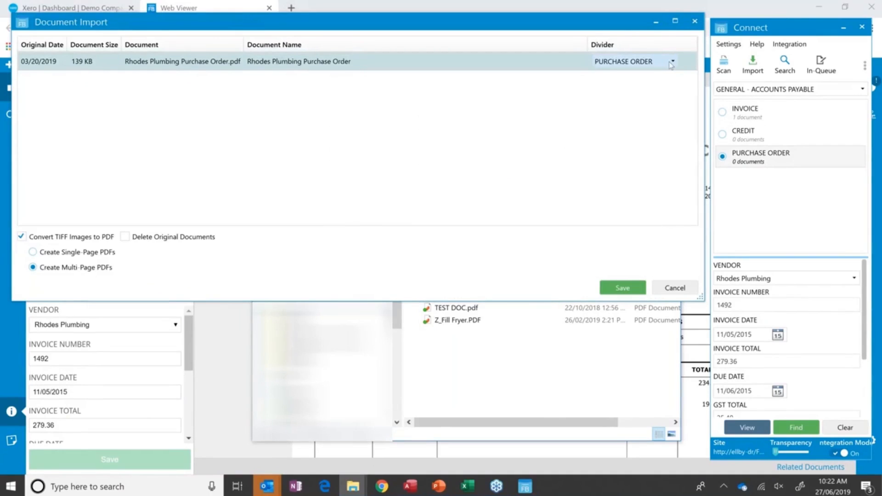
pyautogui.click(625, 286)
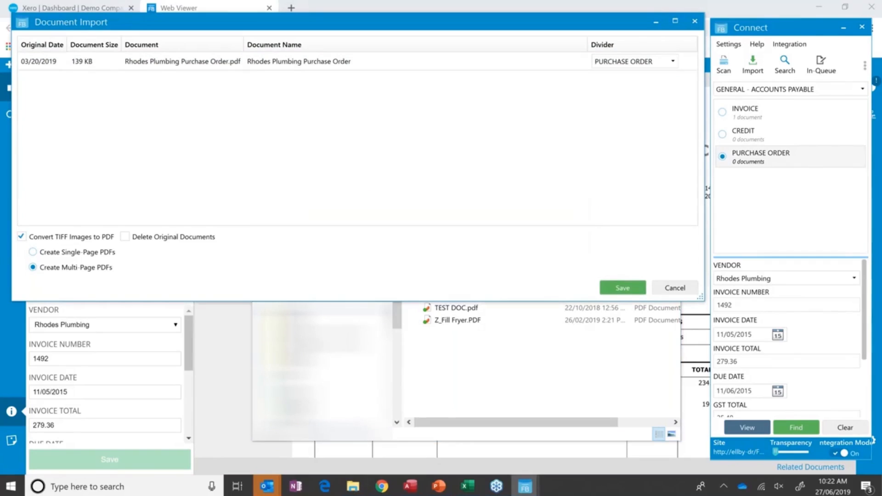
pyautogui.click(407, 4)
pyautogui.click(47, 28)
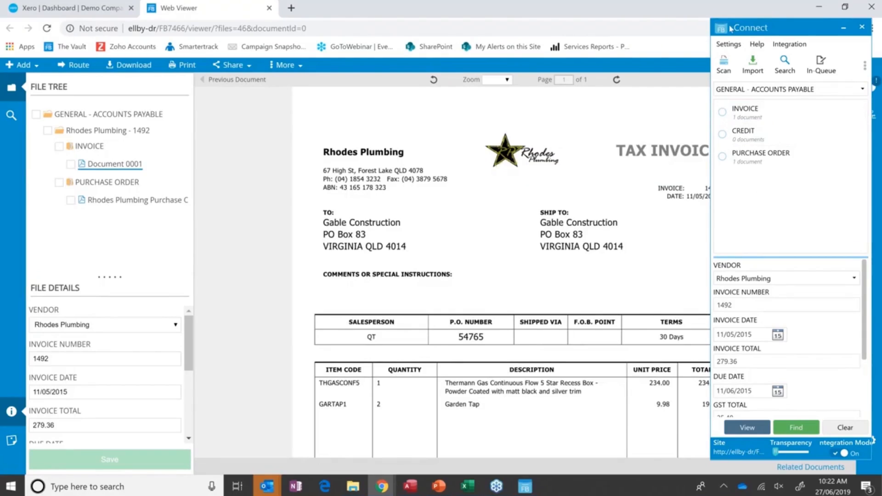
pyautogui.click(270, 8)
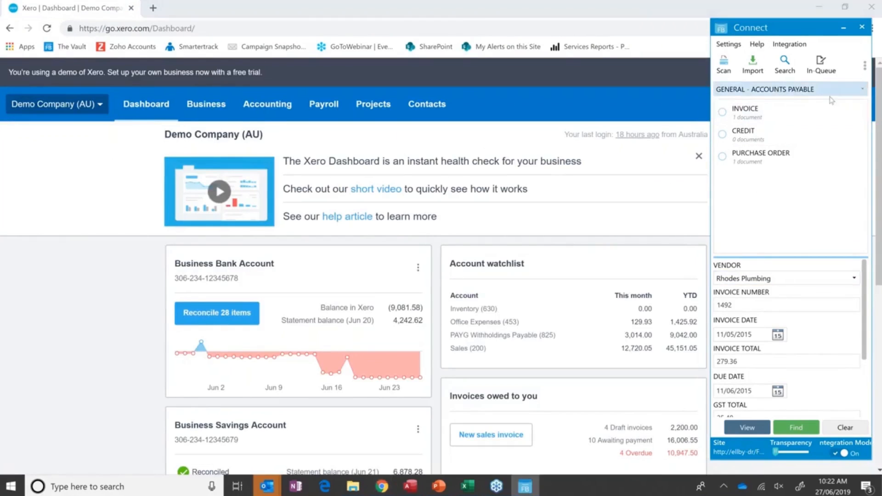
# Switch the project to HR - EMPLOYEES, find the employee by first name and view the employee's file.
pyautogui.click(796, 90)
pyautogui.click(757, 166)
pyautogui.click(746, 306)
pyautogui.write('Roy')
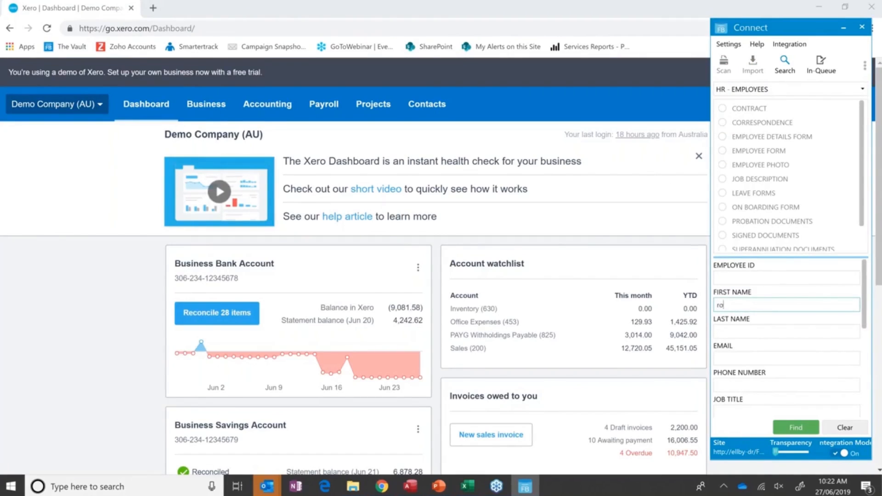
pyautogui.press('Return')
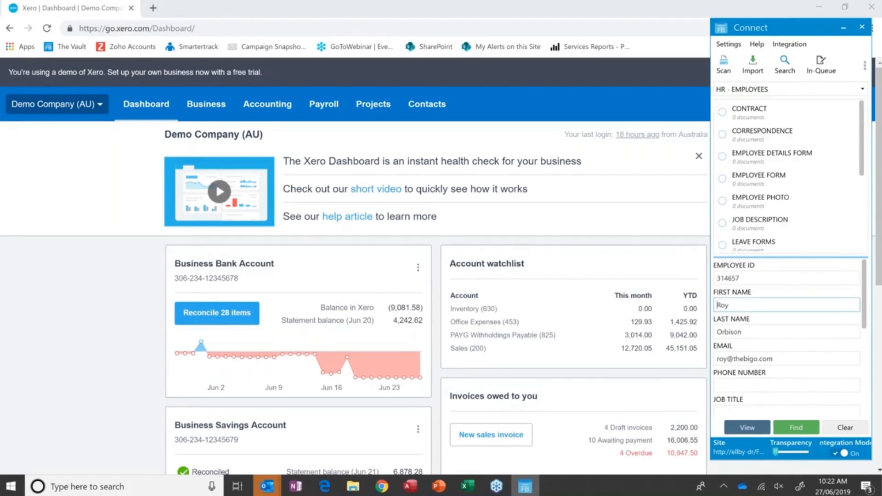
pyautogui.click(754, 429)
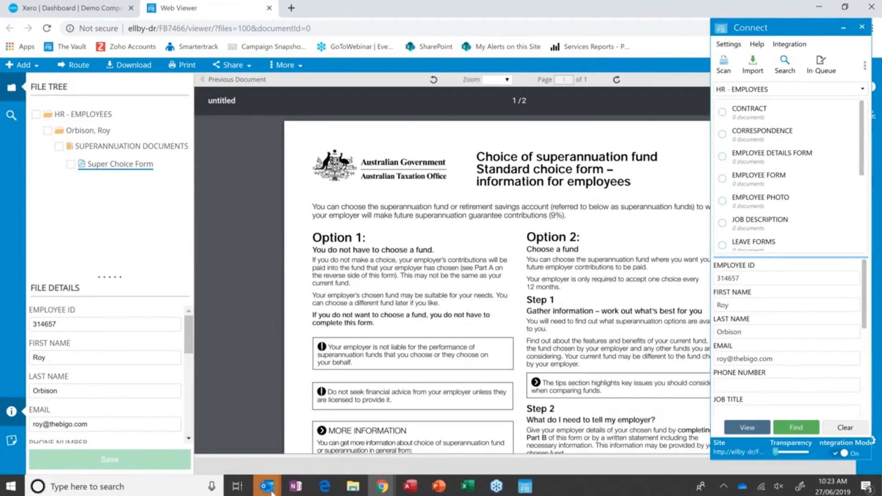
# Switch to Outlook and add the Tax File Declaration Form email to the employee's CORRESPONDENCE divider.
pyautogui.moveTo(271, 492)
pyautogui.click(287, 428)
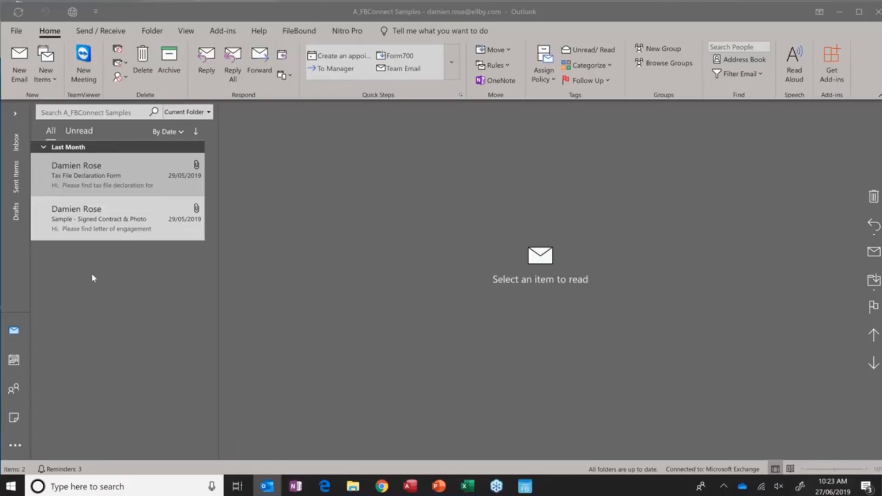
pyautogui.click(98, 176)
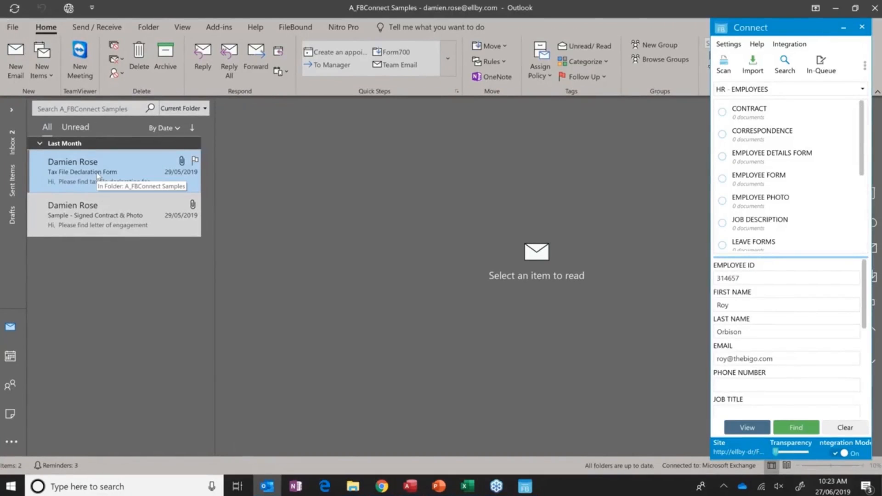
pyautogui.moveTo(98, 176); pyautogui.dragTo(762, 169)
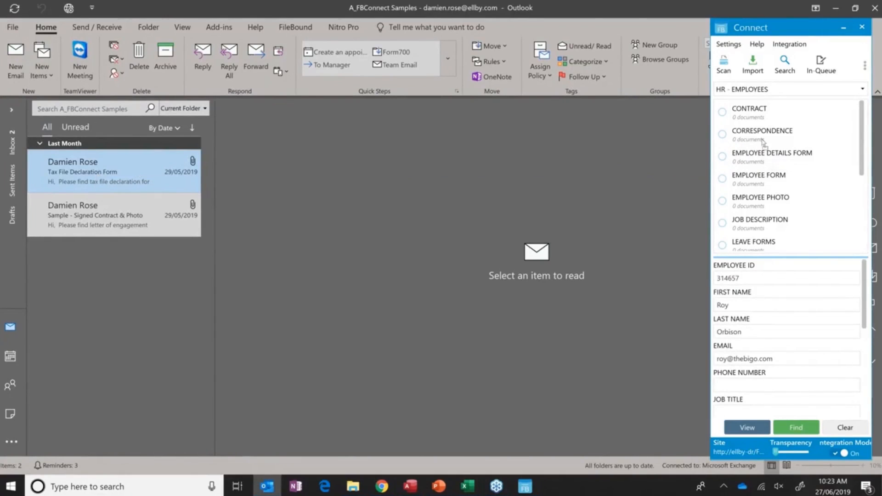
pyautogui.moveTo(763, 142); pyautogui.dragTo(762, 140)
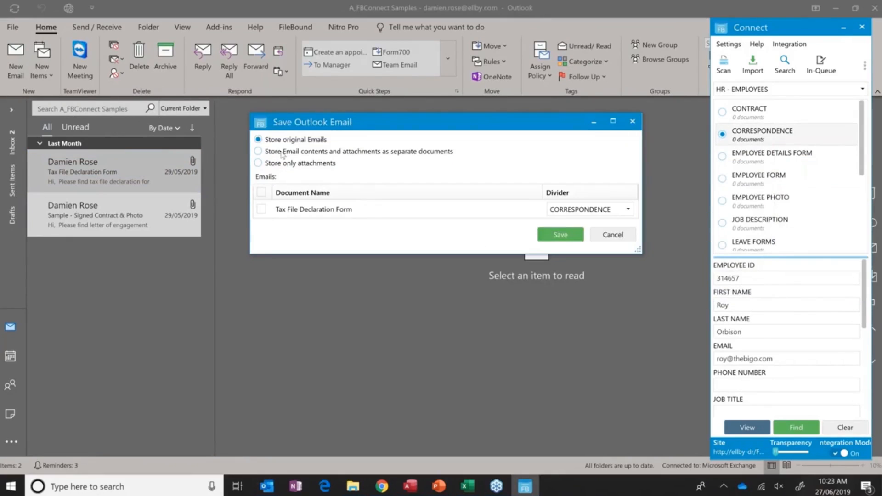
# Save the email contents and attachment as separate documents, with the email under CORRESPONDENCE and TFN Declaration Form under TAX DOCUMENTS.
pyautogui.click(284, 154)
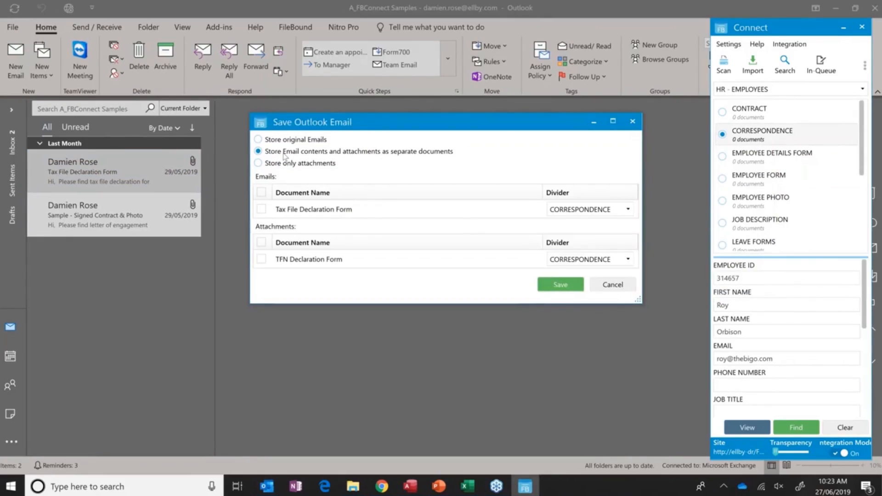
pyautogui.click(301, 210)
pyautogui.click(260, 209)
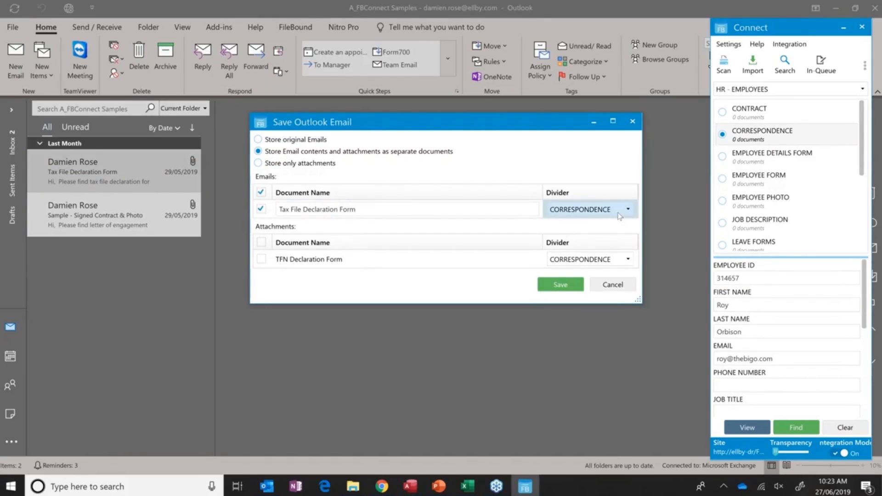
pyautogui.click(312, 259)
pyautogui.click(261, 259)
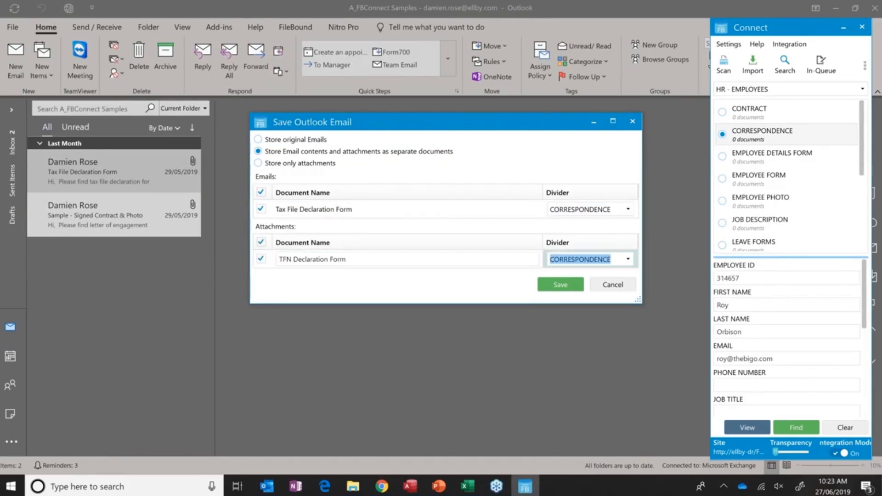
pyautogui.click(597, 259)
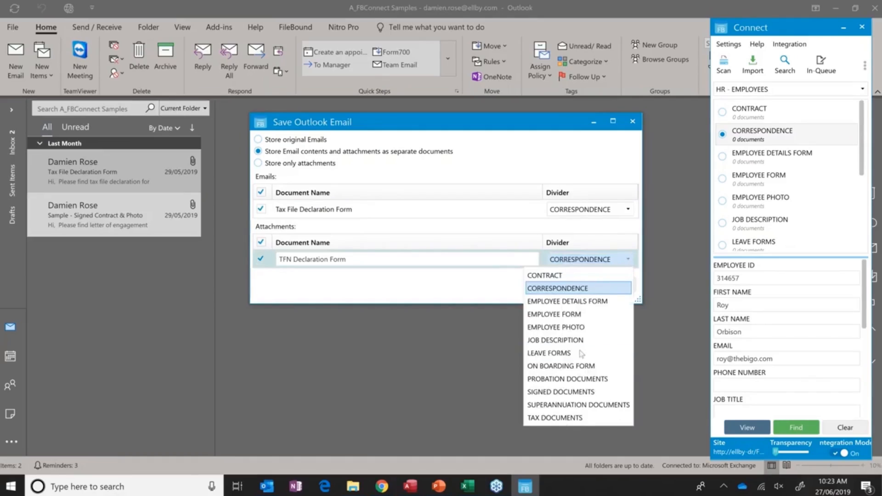
pyautogui.click(567, 416)
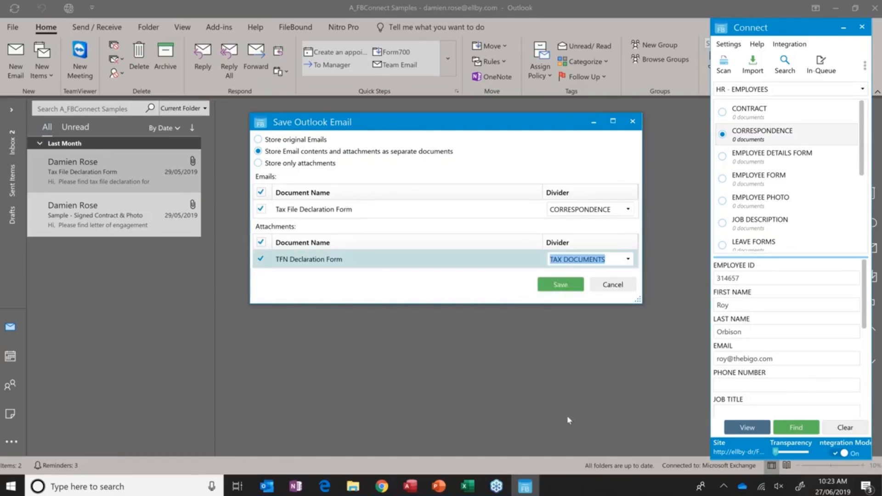
pyautogui.click(562, 292)
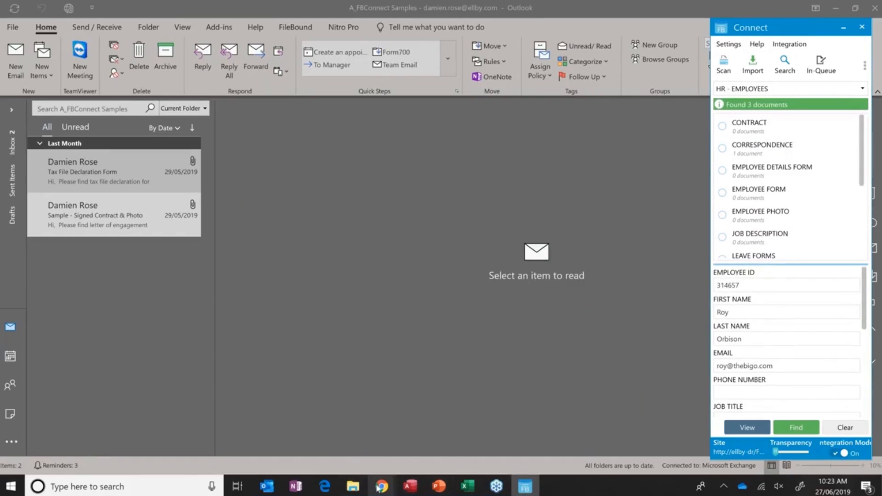
# Switch to Chrome and view the TFN Declaration Form under TAX DOCUMENTS in the employee's file.
pyautogui.moveTo(381, 486)
pyautogui.click(319, 436)
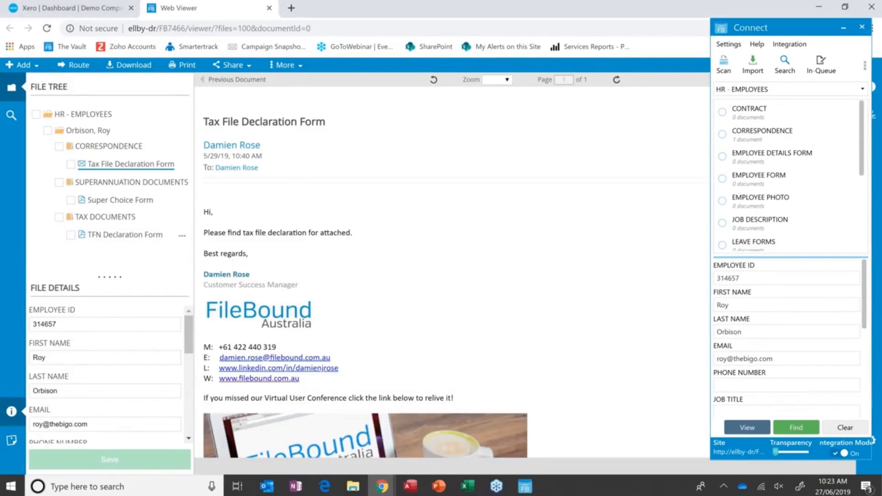
pyautogui.click(125, 234)
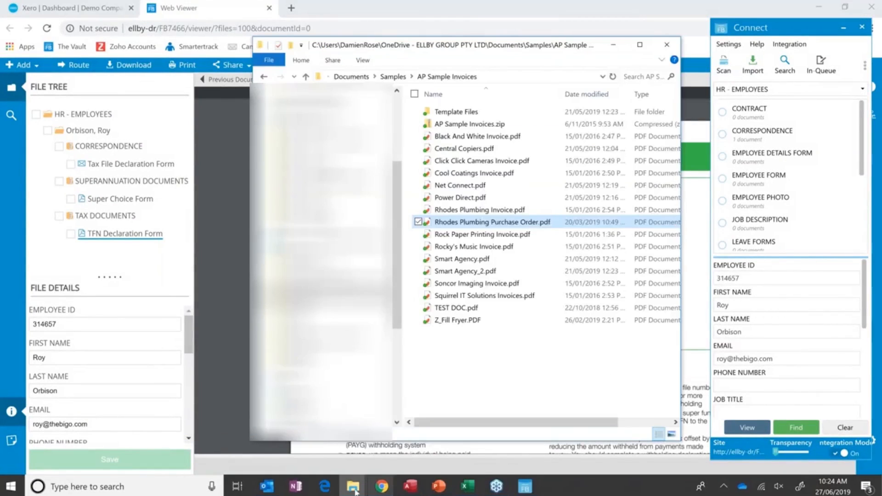
# Switch to File Explorer and open Sample Employment Contract.pdf from the Sample Employee Files folder under Samples.
pyautogui.click(353, 488)
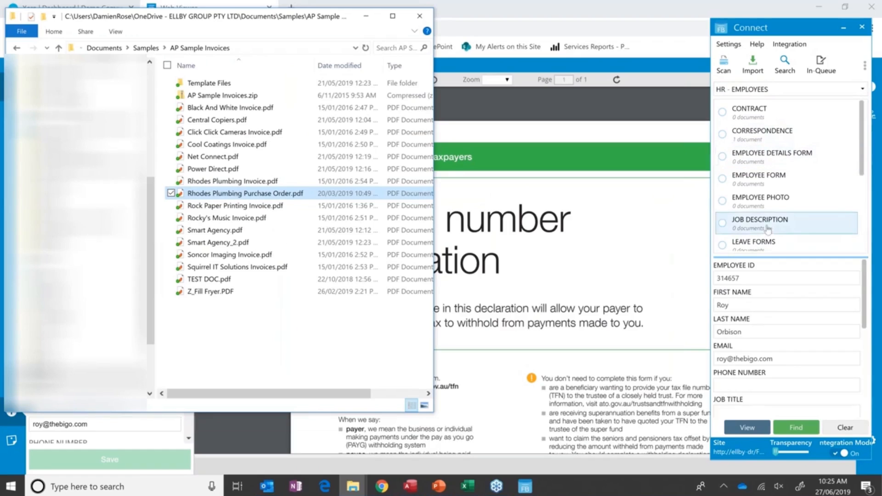
pyautogui.click(146, 48)
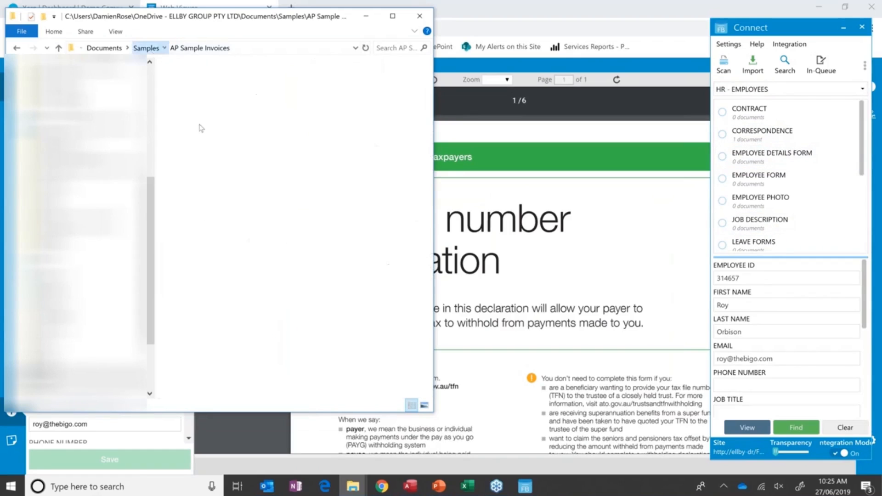
pyautogui.doubleClick(200, 157)
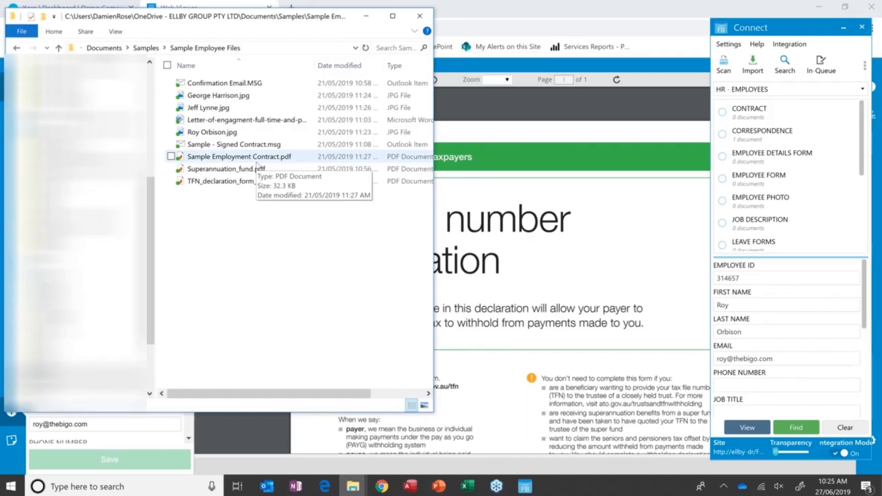
pyautogui.click(248, 160)
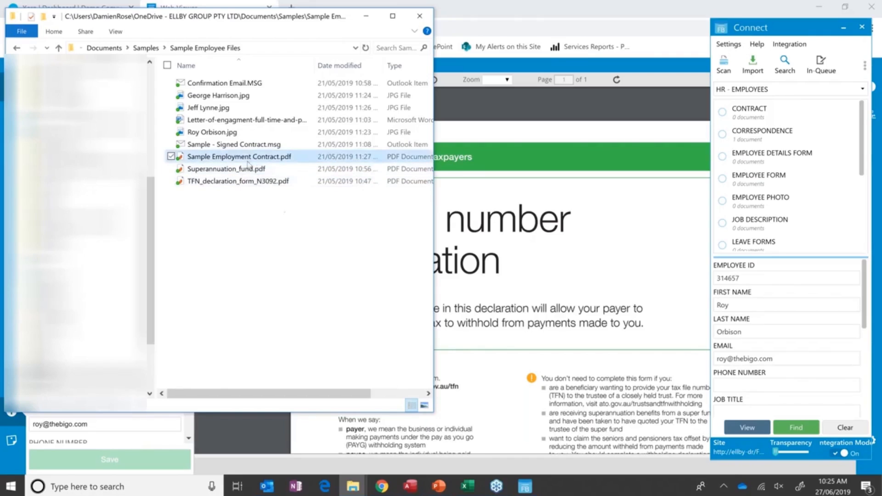
pyautogui.doubleClick(248, 158)
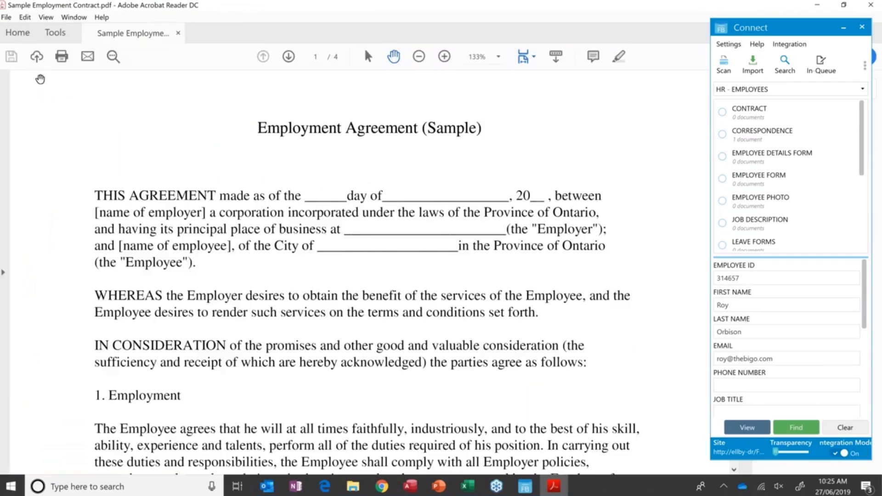
# Print all pages of the employment contract to the FileBound Printer.
pyautogui.click(6, 18)
pyautogui.click(49, 262)
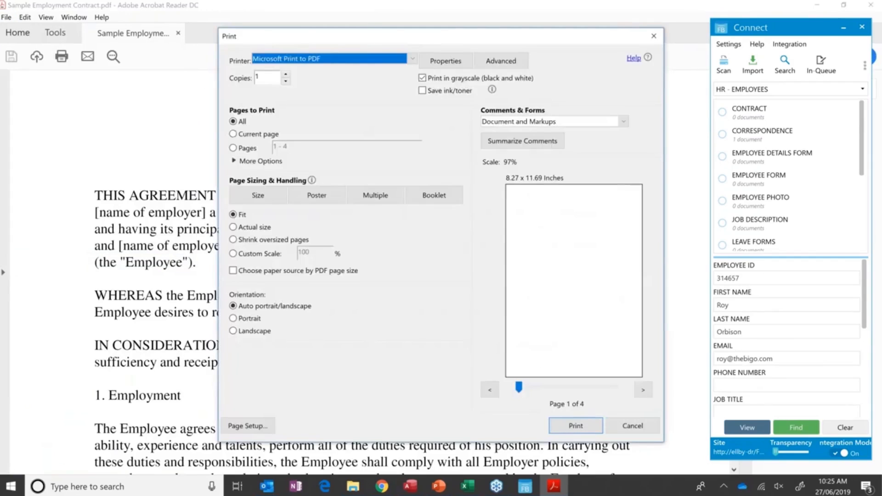
pyautogui.click(309, 58)
pyautogui.click(309, 91)
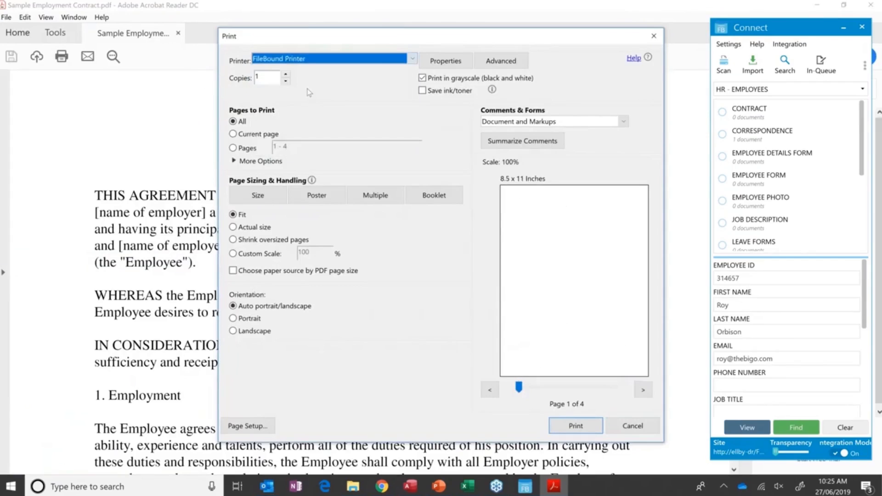
pyautogui.click(574, 427)
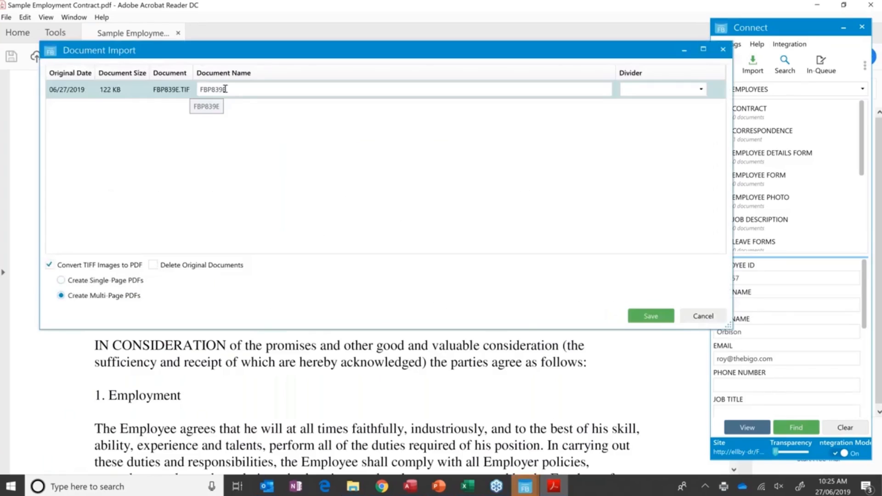
# Name the imported document Employment Contract.
pyautogui.click(225, 89)
pyautogui.click(187, 95)
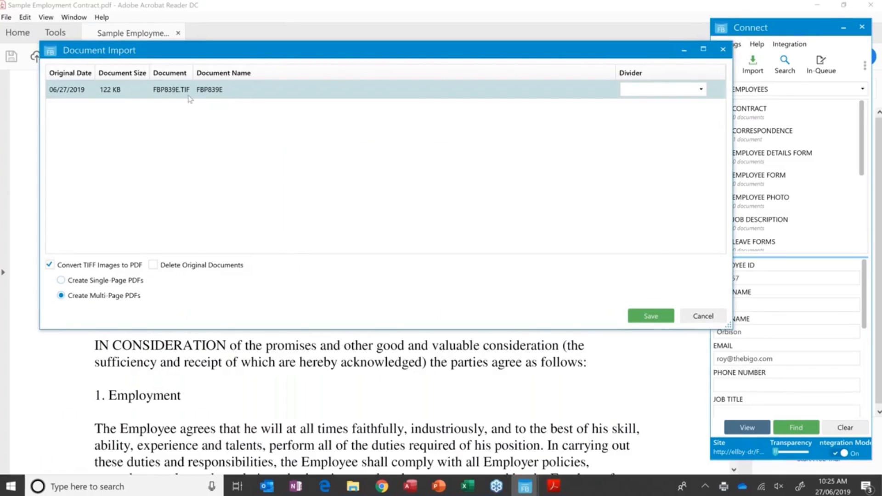
pyautogui.click(236, 89)
pyautogui.press('BackSpace')
pyautogui.press('BackSpace')
pyautogui.press('BackSpace')
pyautogui.press('BackSpace')
pyautogui.press('BackSpace')
pyautogui.press('BackSpace')
pyautogui.press('BackSpace')
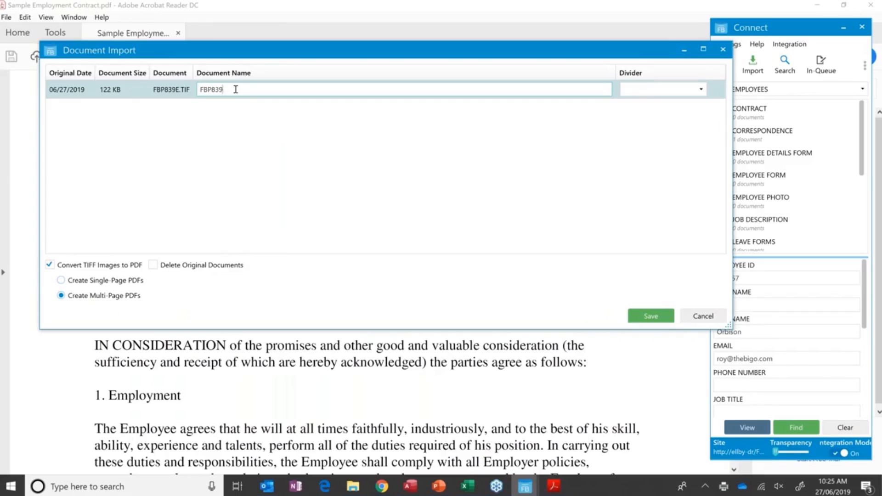
pyautogui.write('Empl')
pyautogui.write('oyem')
pyautogui.press('BackSpace')
pyautogui.press('BackSpace')
pyautogui.write('ment Contract')
# Save the imported document under the CONTRACT divider and reload the employee's file in Chrome.
pyautogui.click(698, 89)
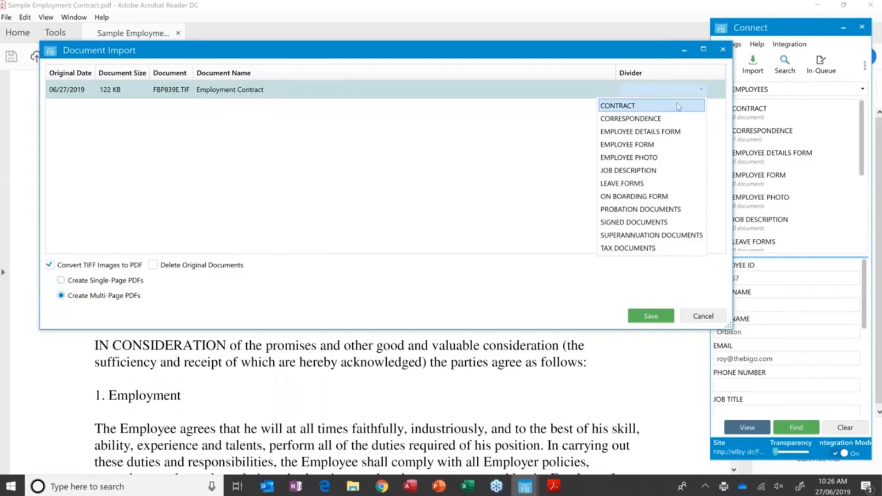
pyautogui.click(679, 107)
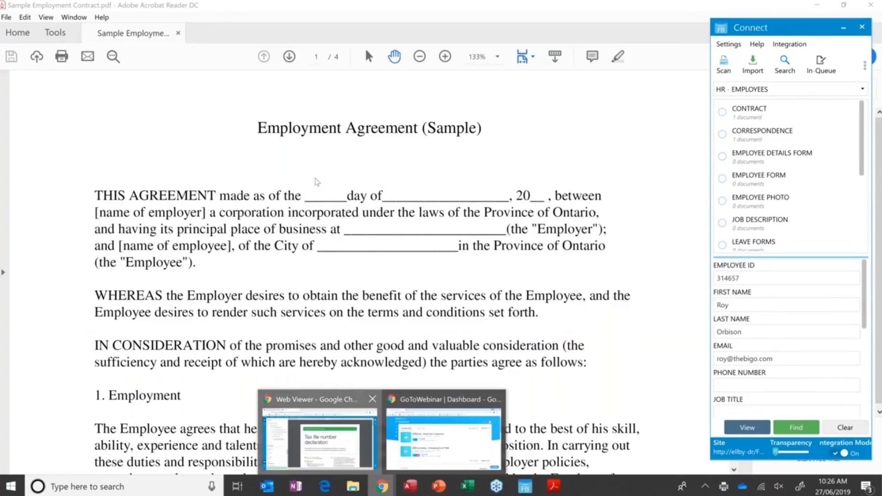
pyautogui.click(319, 439)
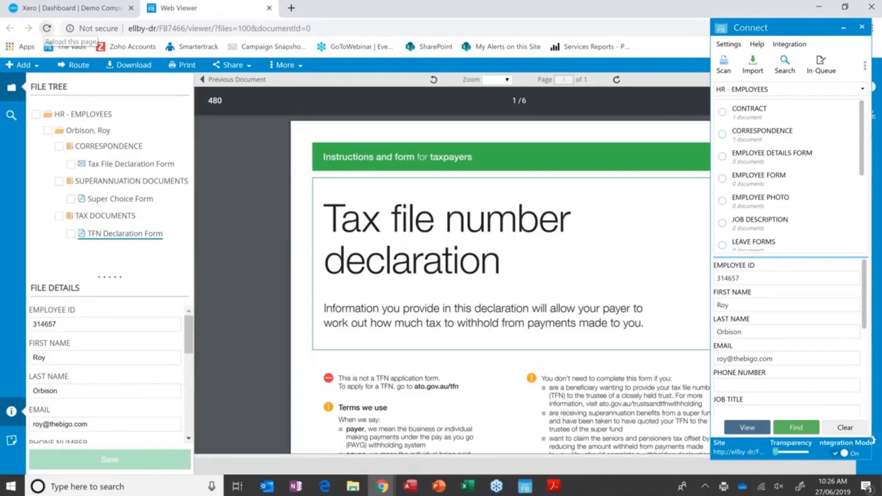
pyautogui.click(47, 28)
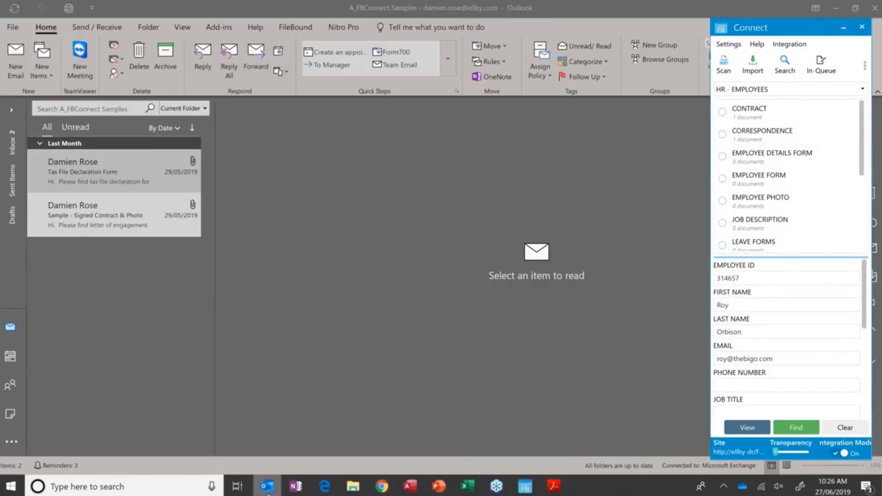
# Switch to Outlook and start saving the Sample - Signed Contract & Photo email to FileBound.
pyautogui.click(249, 185)
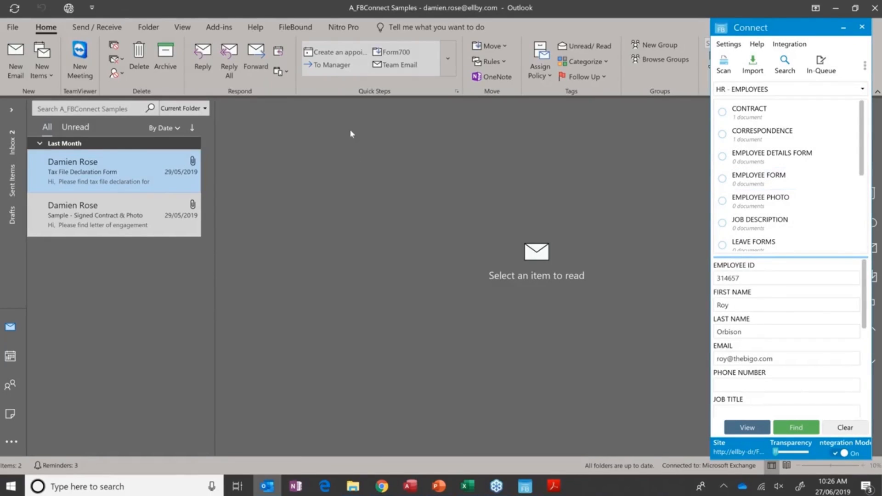
pyautogui.click(124, 220)
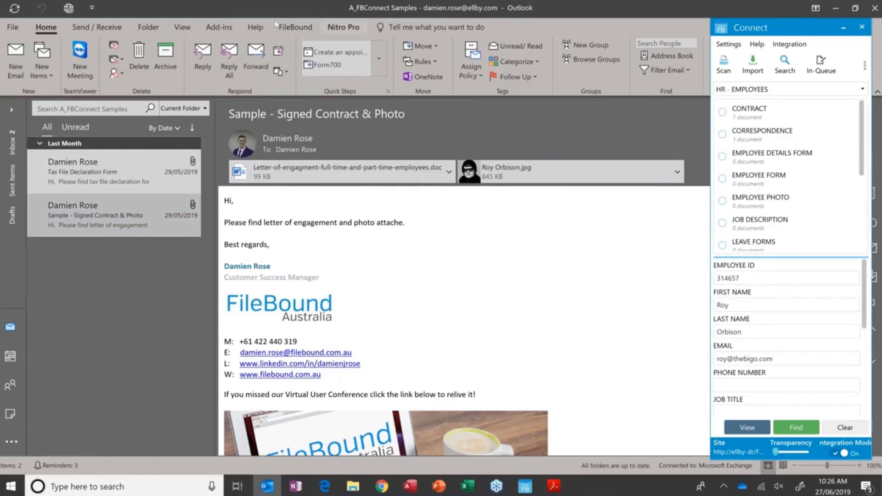
pyautogui.click(295, 27)
pyautogui.click(21, 64)
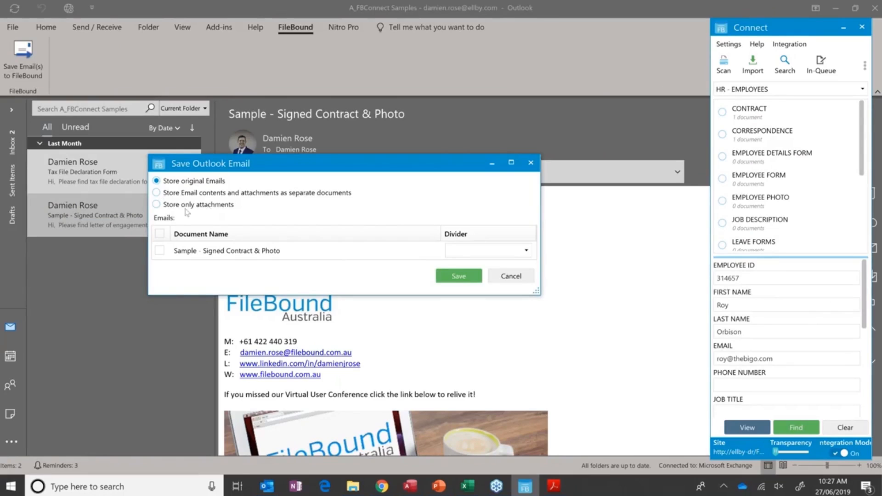
# Store only the attachments, with the letter of engagement under CORRESPONDENCE and the photo under EMPLOYEE PHOTO, and check the employee's file in Chrome.
pyautogui.click(157, 205)
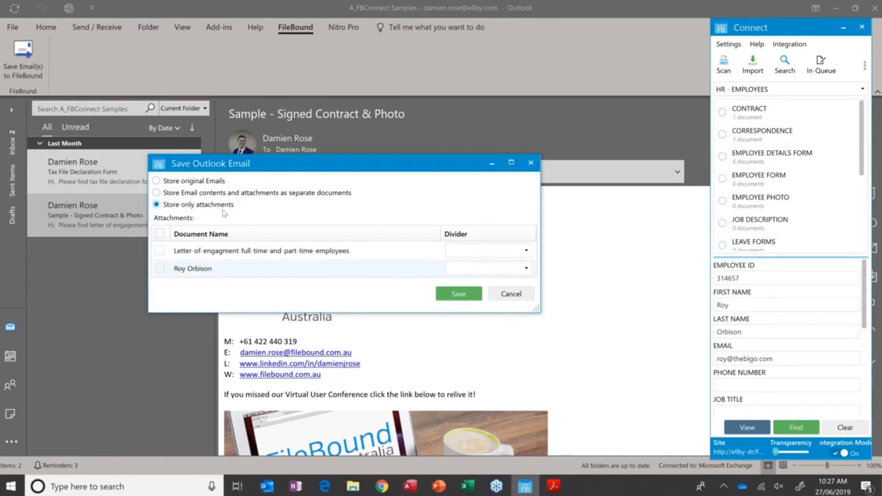
pyautogui.click(159, 233)
pyautogui.click(527, 252)
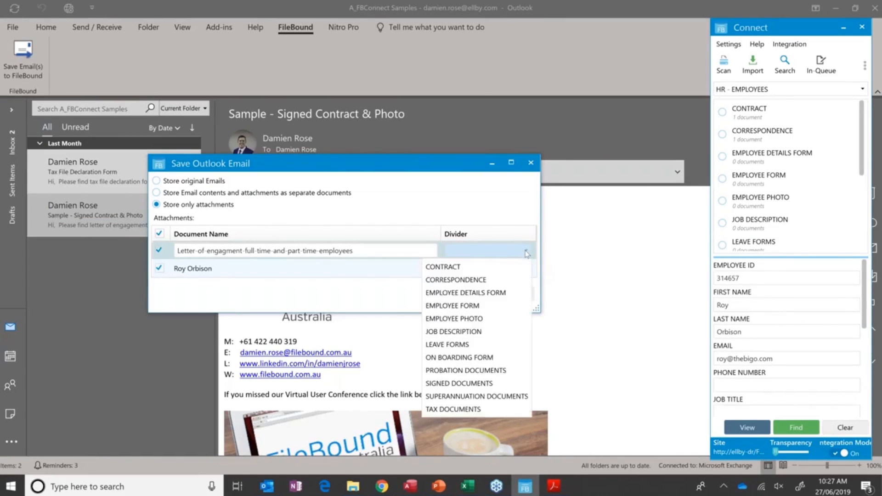
pyautogui.click(473, 279)
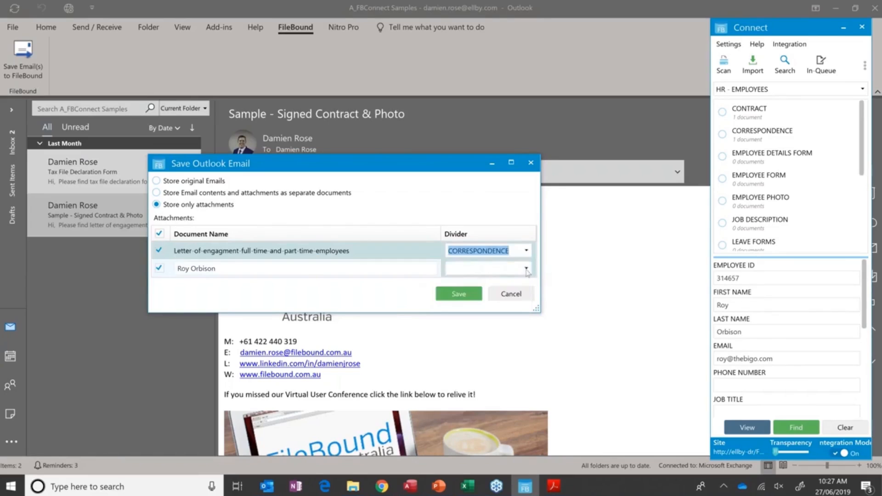
pyautogui.click(526, 271)
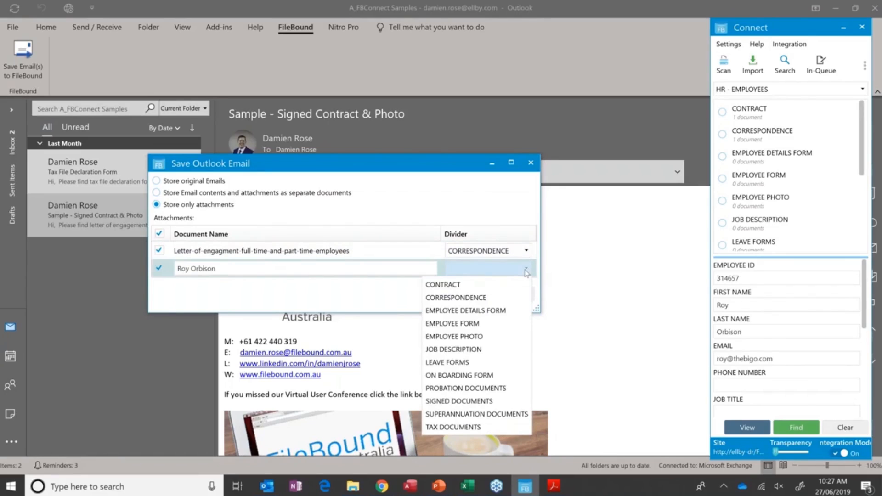
pyautogui.click(481, 337)
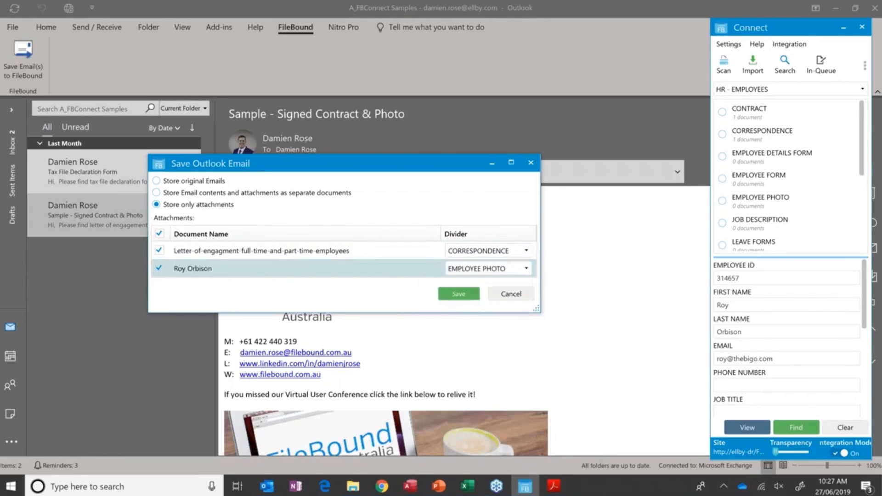
pyautogui.click(459, 294)
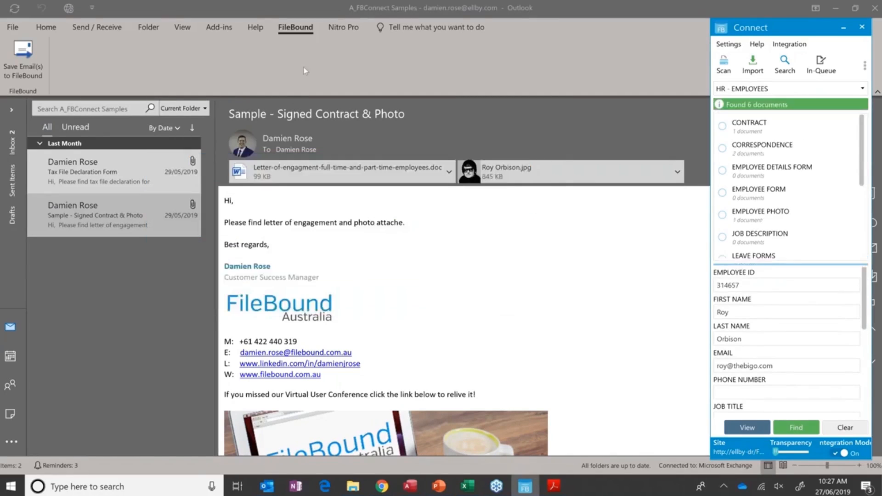
pyautogui.click(381, 486)
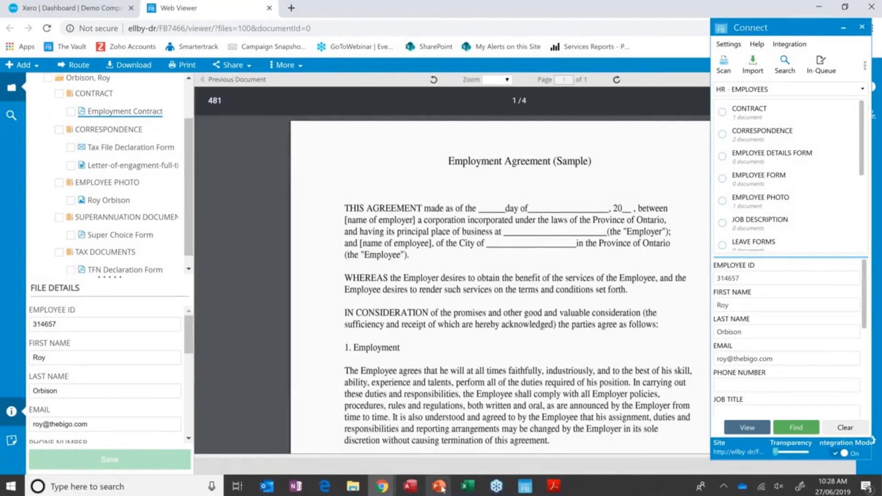
# Switch to Access and go through several contact records to look up each employee in Connect, ending with the employee whose documents were filed.
pyautogui.click(411, 486)
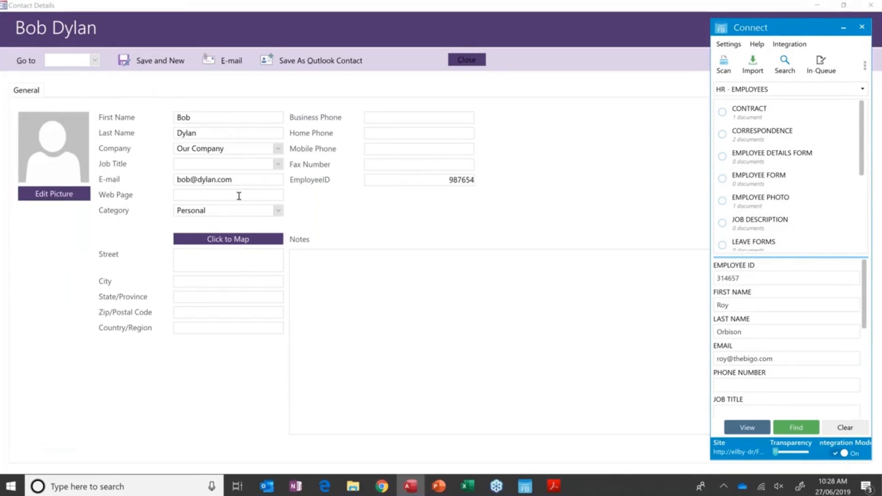
pyautogui.click(440, 183)
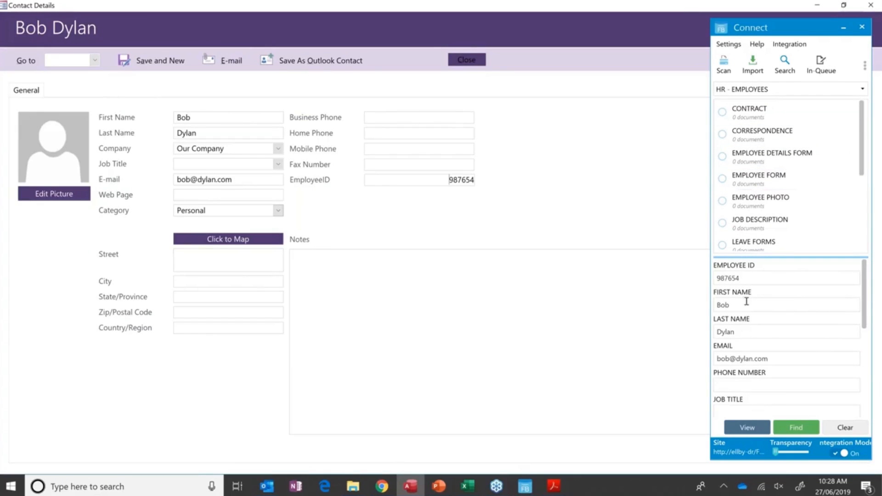
pyautogui.click(94, 62)
pyautogui.click(95, 105)
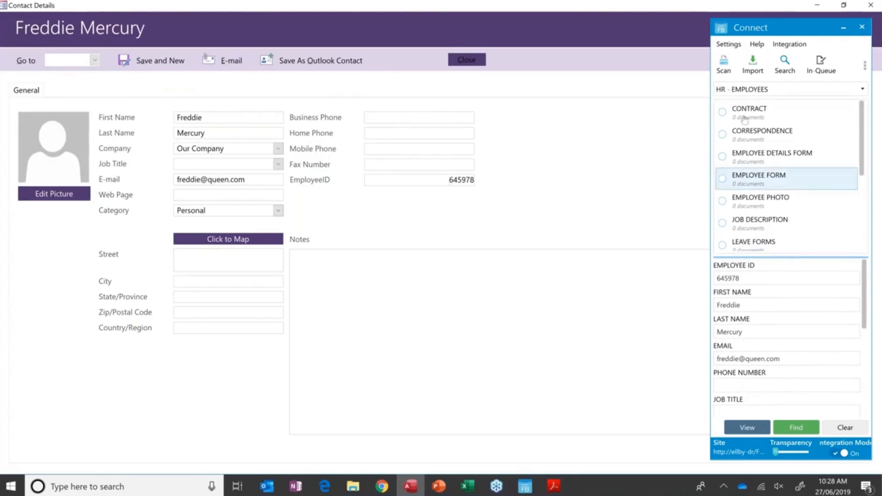
pyautogui.click(94, 60)
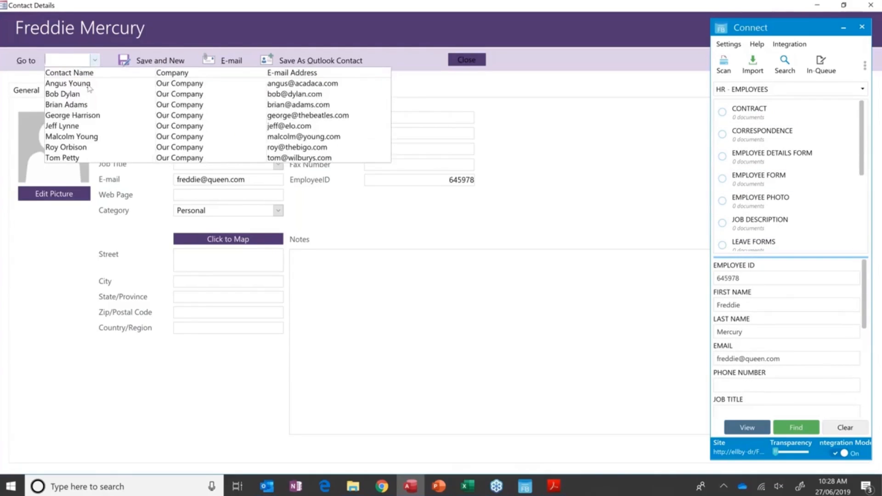
pyautogui.click(75, 147)
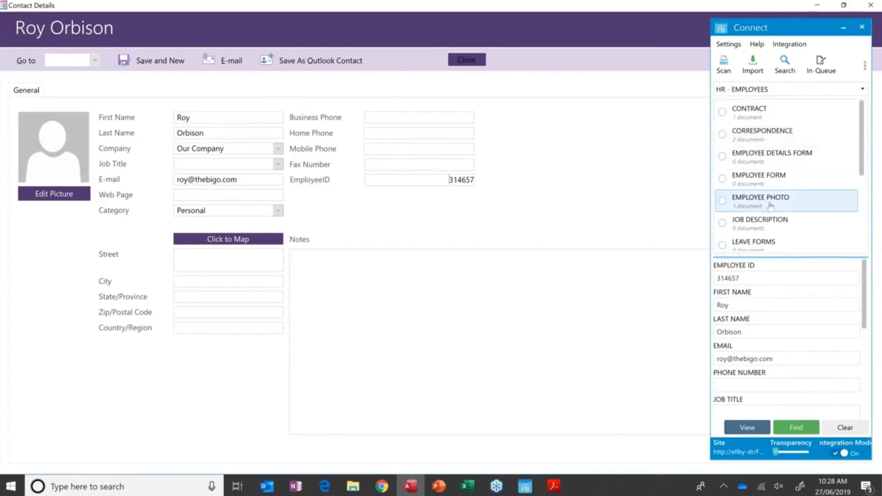
# View the Super Choice Form under the employee's SUPERANNUATION DOCUMENTS divider from Connect, and minimize Connect back in Access.
pyautogui.scroll(-2, 776, 224)
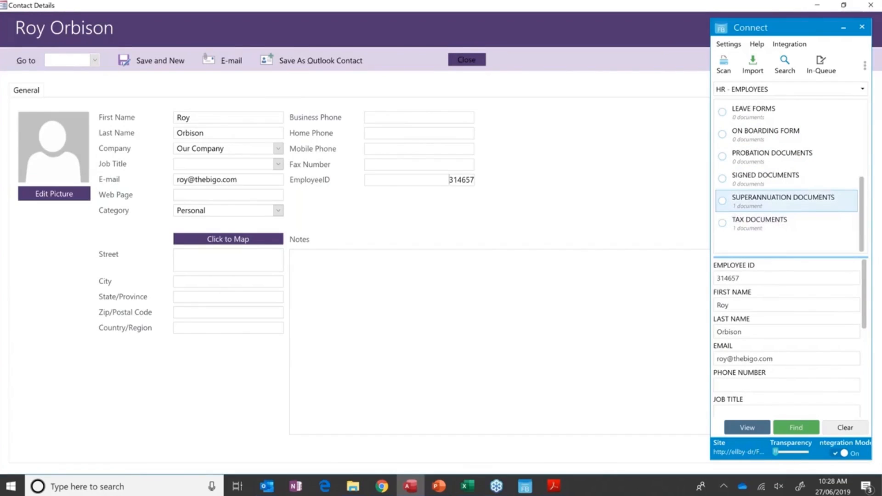
pyautogui.click(774, 209)
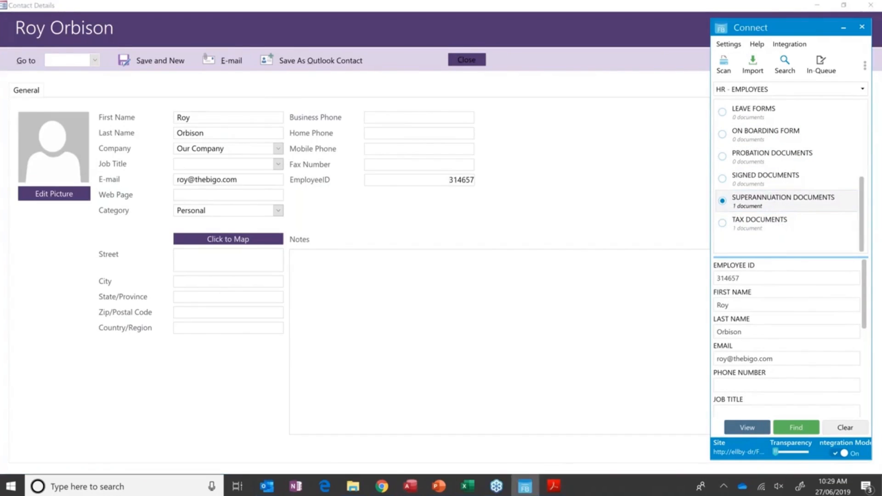
pyautogui.click(747, 428)
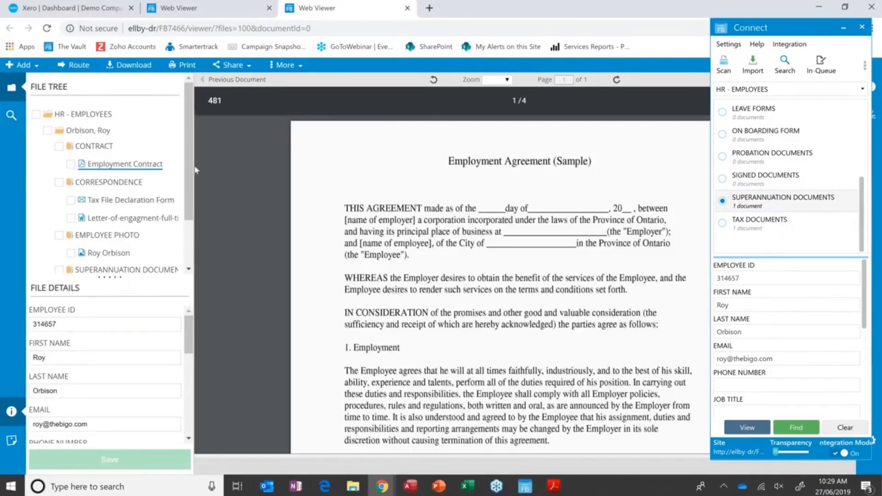
pyautogui.scroll(-2, 147, 228)
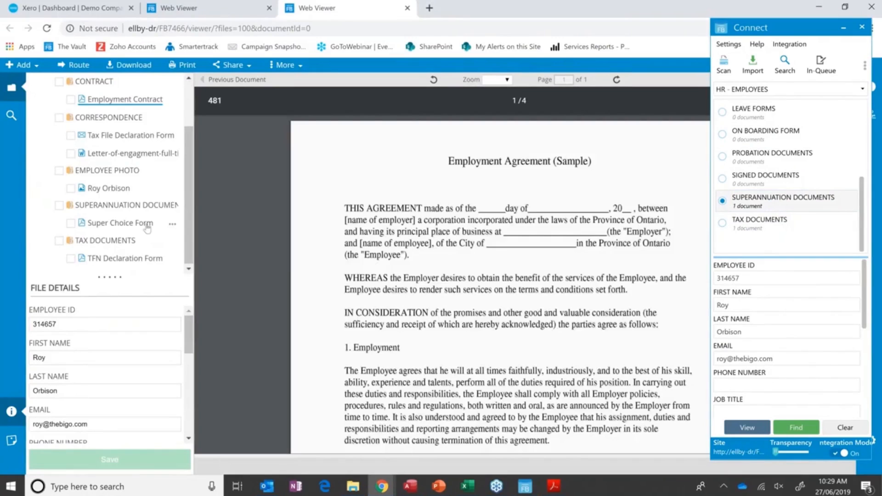
pyautogui.click(146, 224)
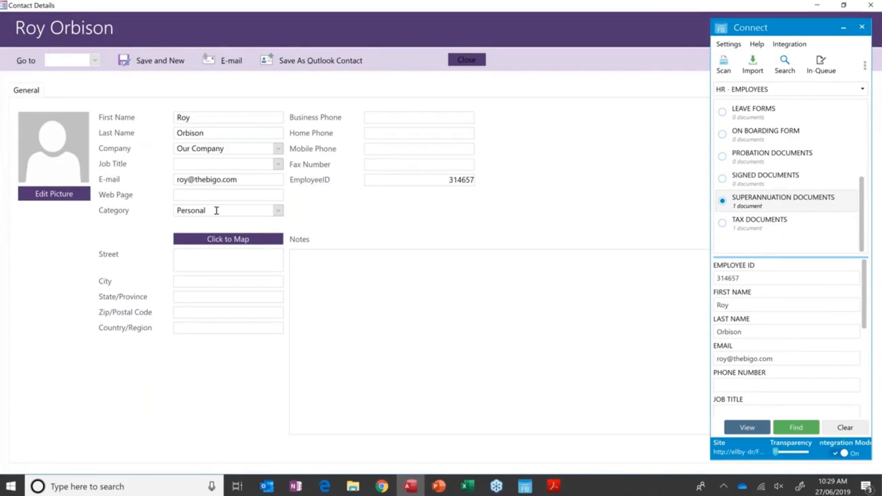
pyautogui.click(843, 28)
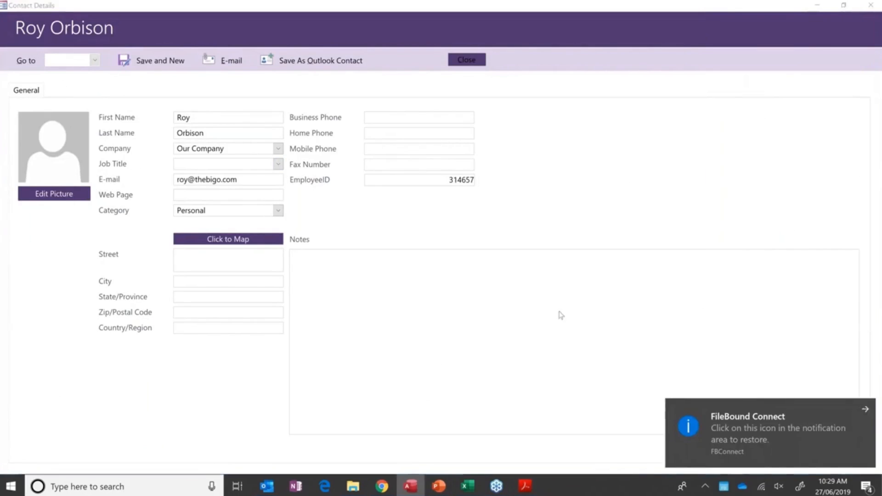
# Look up two contacts' employee records in Connect from Access by EmployeeID, minimizing Connect between the records and dismissing the notification.
pyautogui.click(95, 61)
pyautogui.click(76, 84)
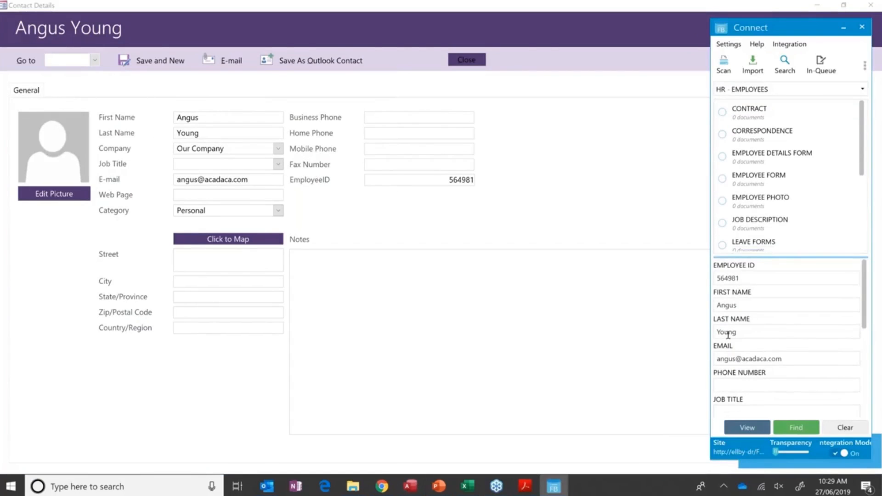
pyautogui.click(842, 28)
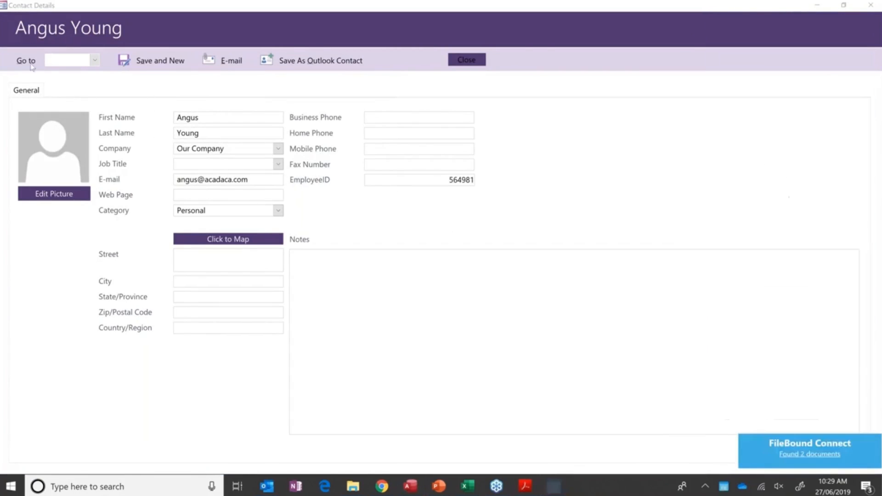
pyautogui.click(93, 61)
pyautogui.click(386, 148)
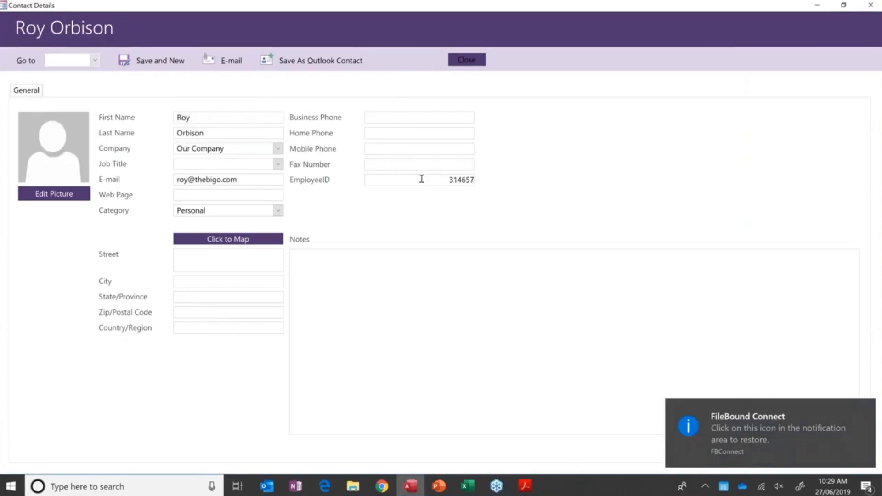
pyautogui.click(863, 415)
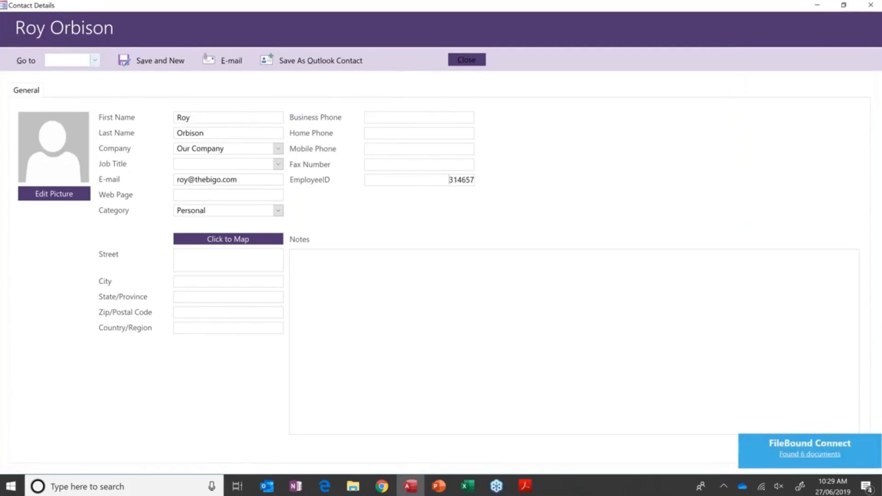
# Go to another contact's record, look up the employee by EmployeeID, and open the found record in Connect.
pyautogui.click(95, 60)
pyautogui.click(427, 179)
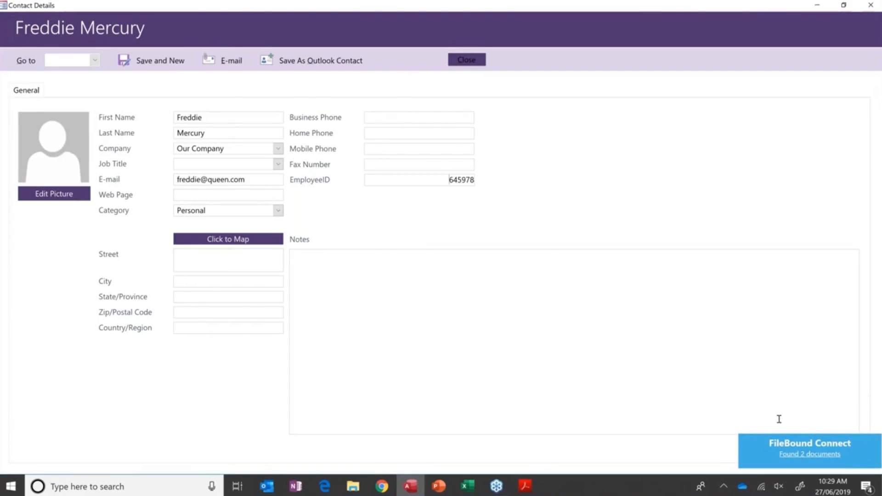
pyautogui.click(816, 463)
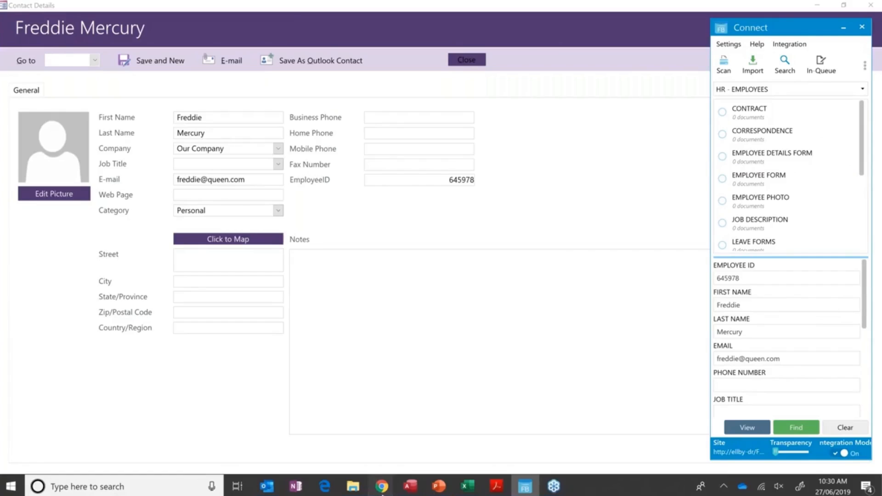
# Switch to the Xero dashboard in Chrome, close the extra browser tabs, and clear the employee data from Connect.
pyautogui.moveTo(383, 491)
pyautogui.click(319, 432)
pyautogui.click(407, 7)
pyautogui.click(270, 7)
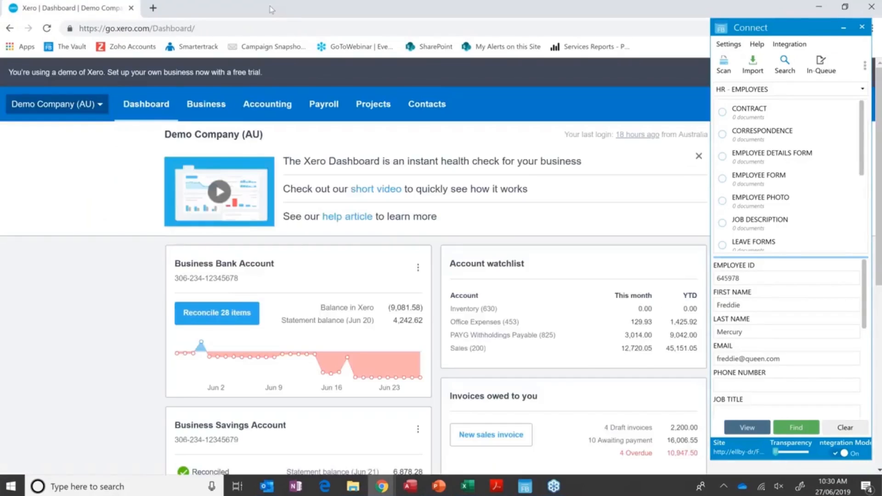
pyautogui.click(830, 427)
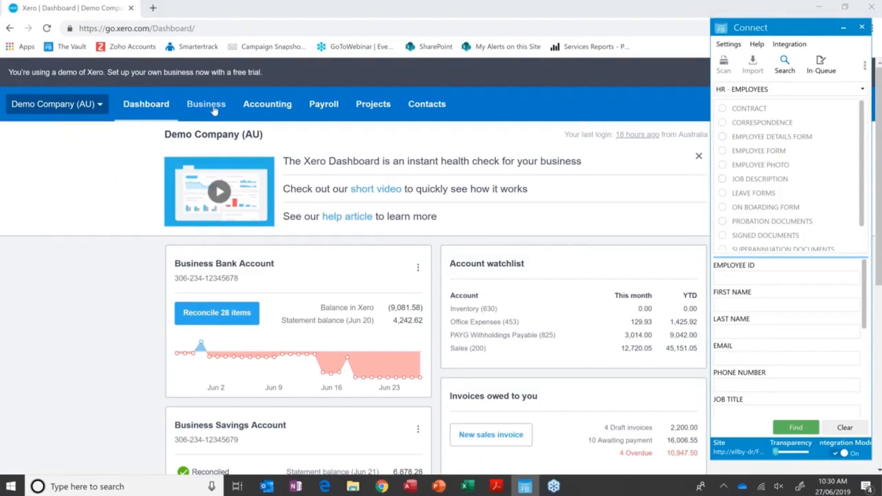
# List Xero's bills to pay and open the PowerDirect bill dated 9 Jun 2019.
pyautogui.click(214, 110)
pyautogui.click(213, 205)
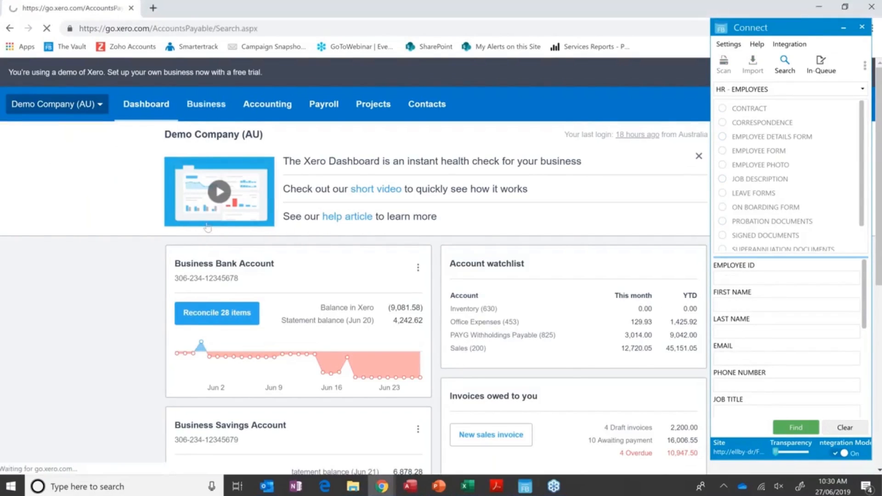
pyautogui.scroll(-3, 215, 220)
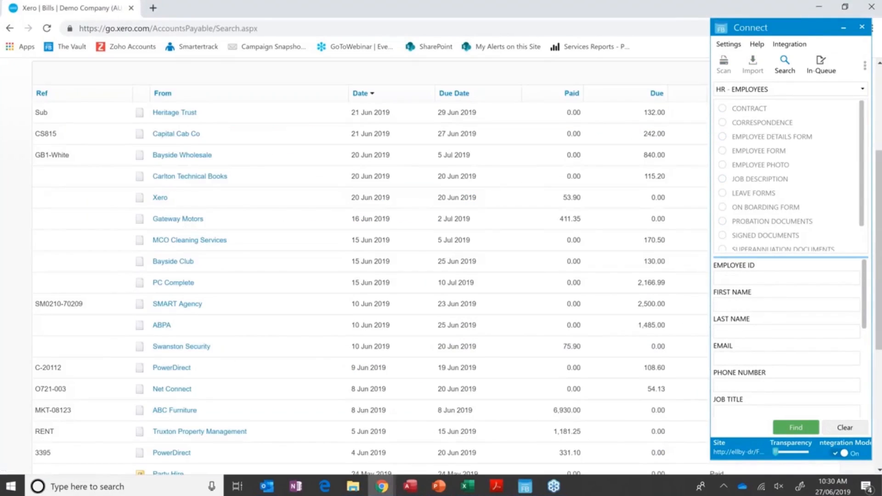
pyautogui.click(70, 370)
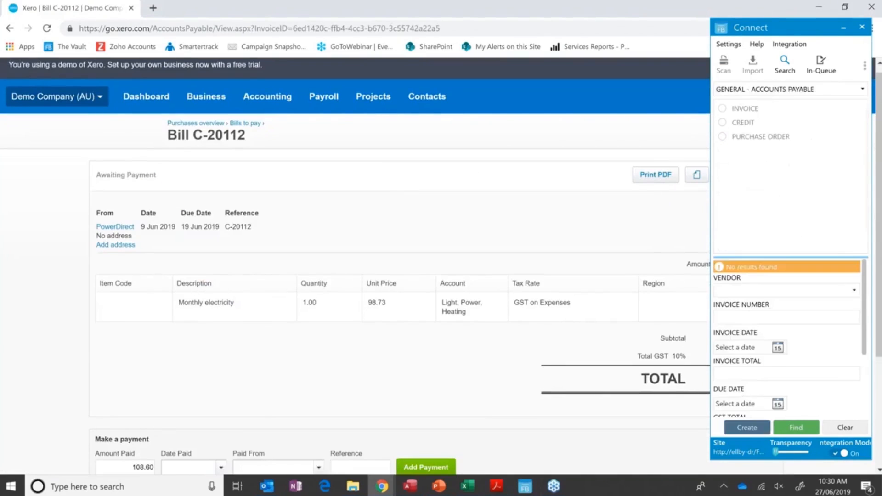
# Clear Connect, look up the PowerDirect bill again, view its matching invoice in the Web Viewer, and close the viewer.
pyautogui.click(851, 428)
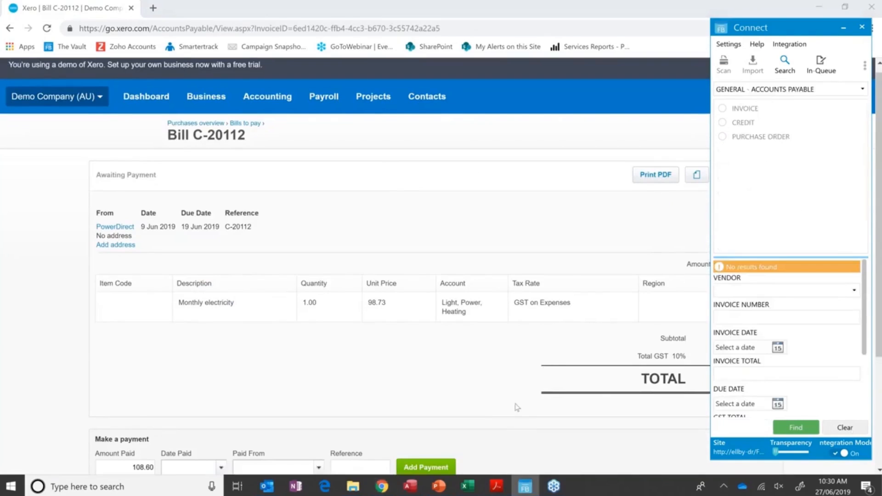
pyautogui.click(517, 408)
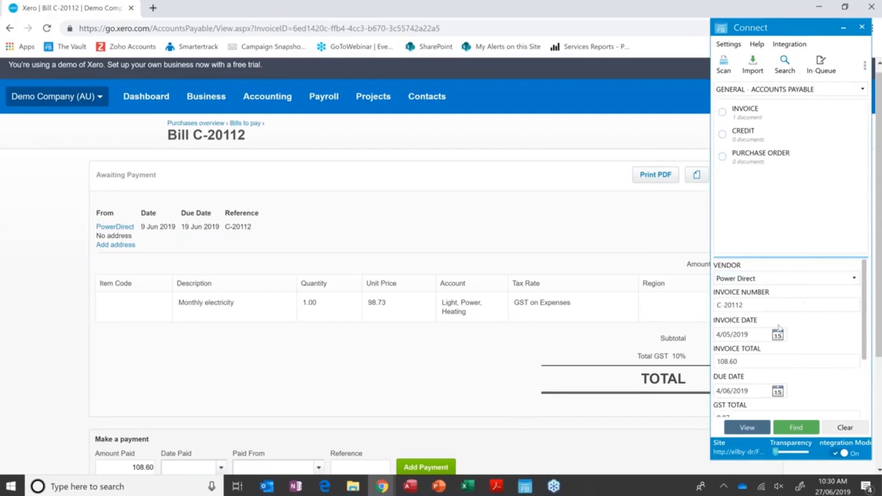
pyautogui.click(744, 430)
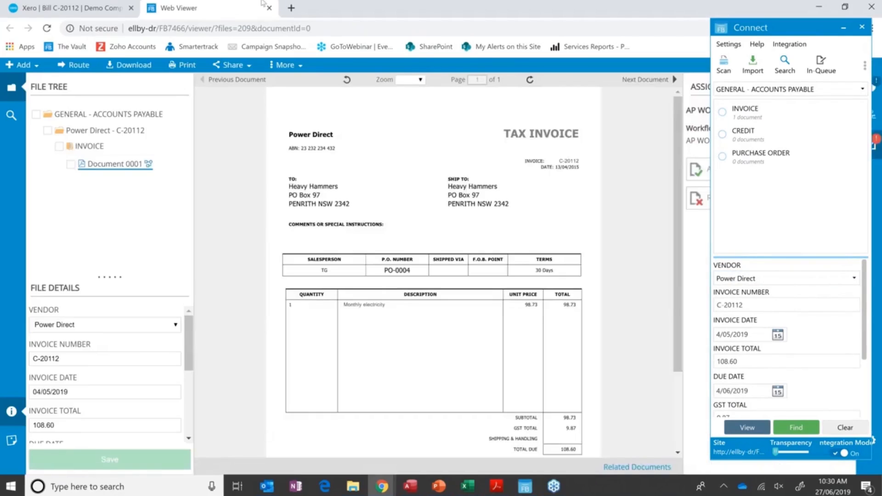
pyautogui.click(269, 8)
# List Xero's purchase orders, clear Connect, and look up the Dimples Warehouse order with reference GBW-Reg-2.
pyautogui.click(183, 102)
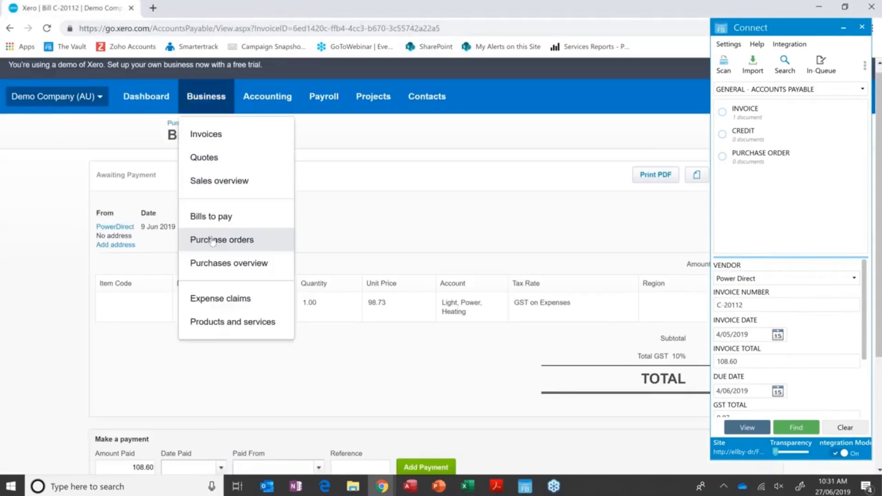
pyautogui.click(212, 240)
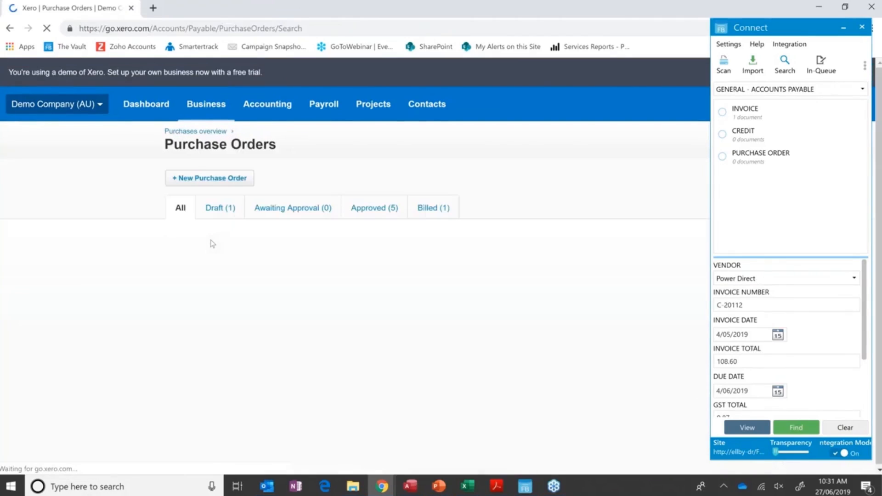
pyautogui.click(849, 430)
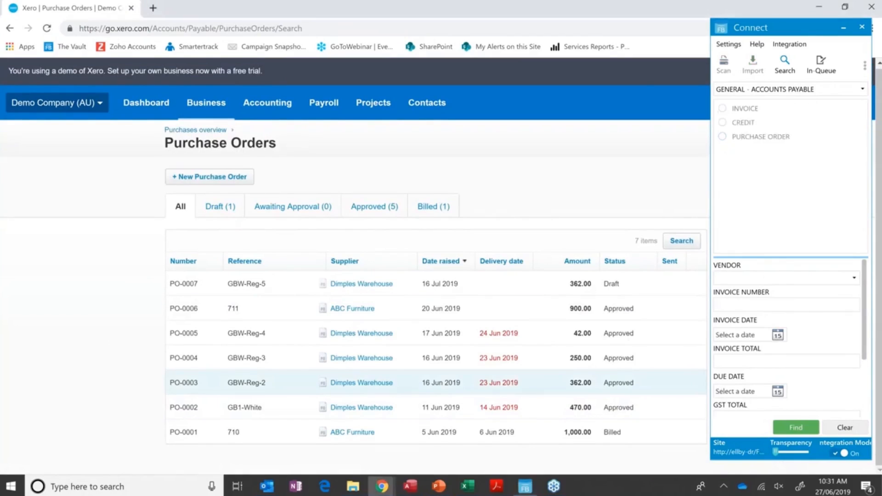
pyautogui.click(243, 385)
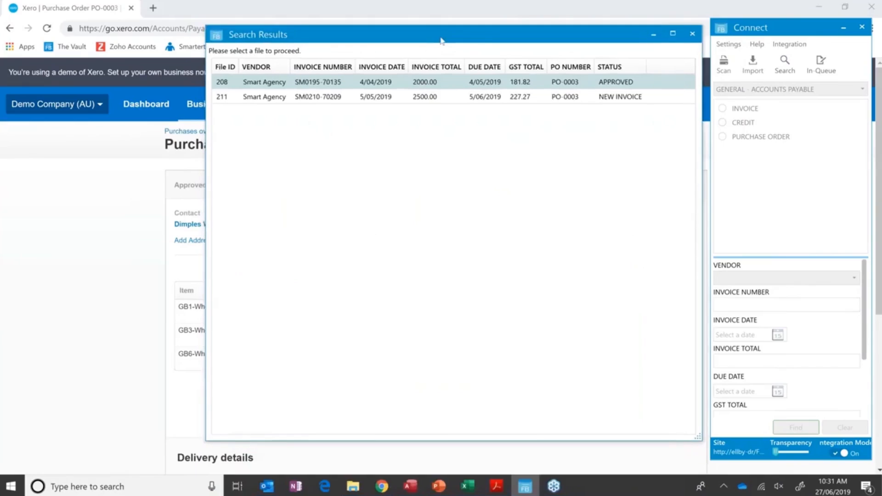
# Choose the Smart Agency file with status NEW INVOICE from Connect's search results, view its invoice, and close the viewer.
pyautogui.moveTo(571, 104); pyautogui.dragTo(400, 57)
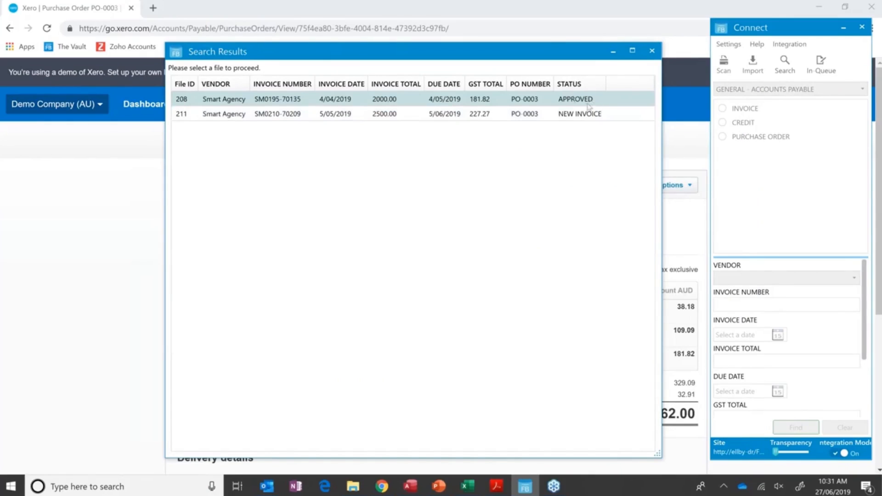
pyautogui.click(578, 118)
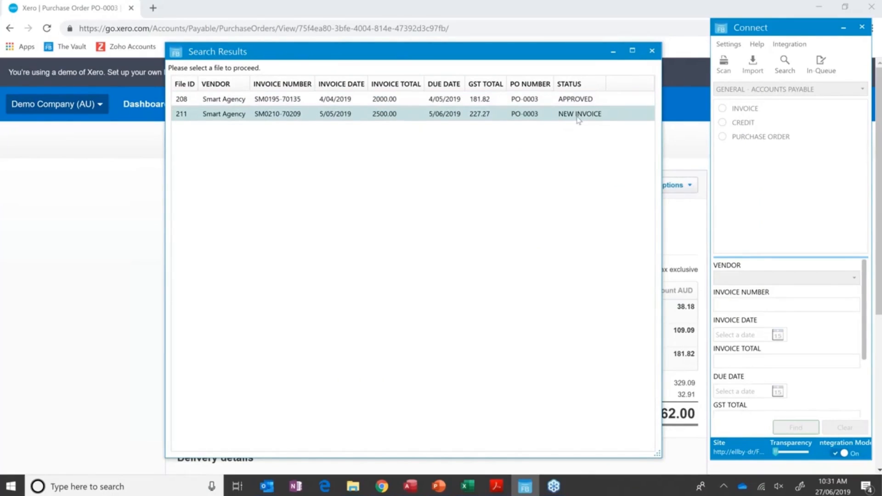
pyautogui.doubleClick(578, 115)
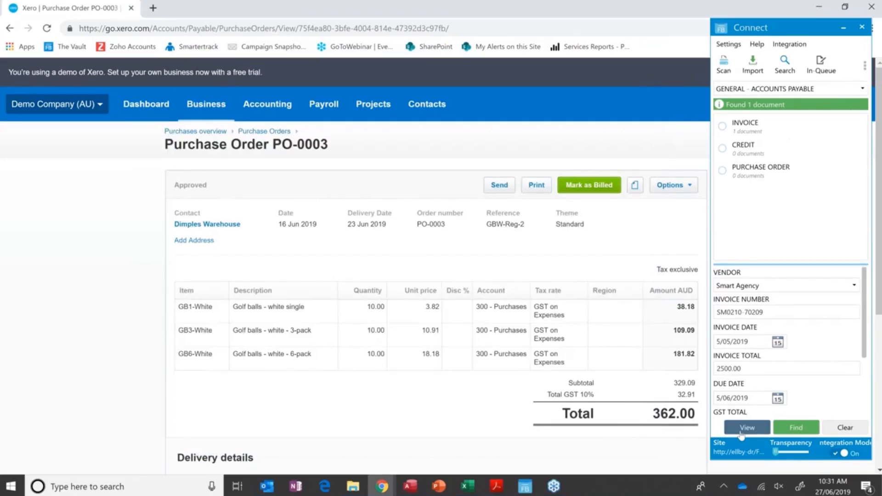
pyautogui.click(741, 431)
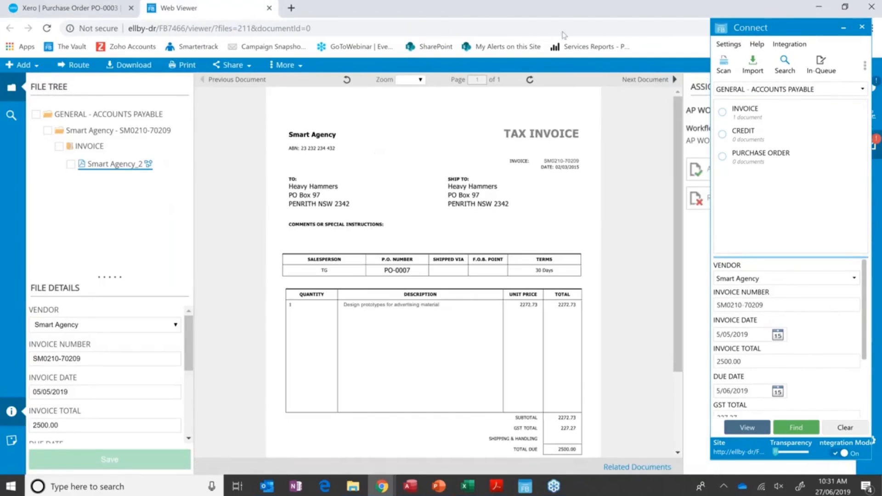
pyautogui.moveTo(564, 35); pyautogui.dragTo(803, 22)
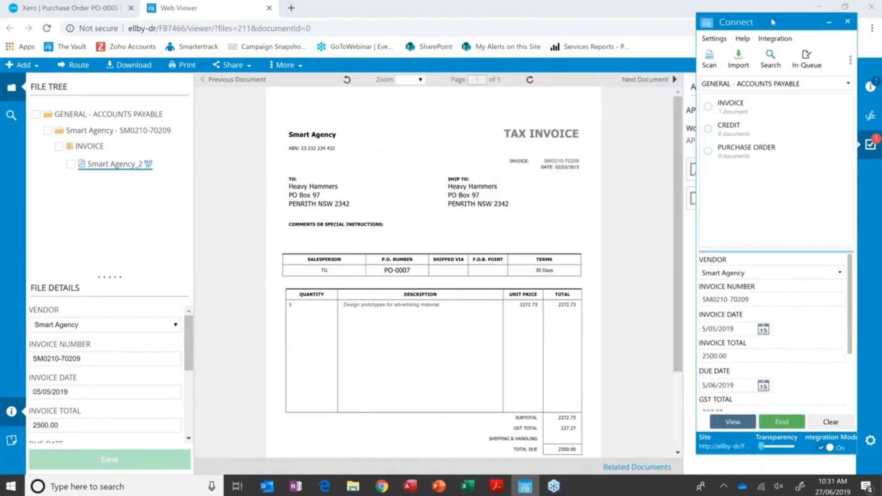
pyautogui.click(269, 8)
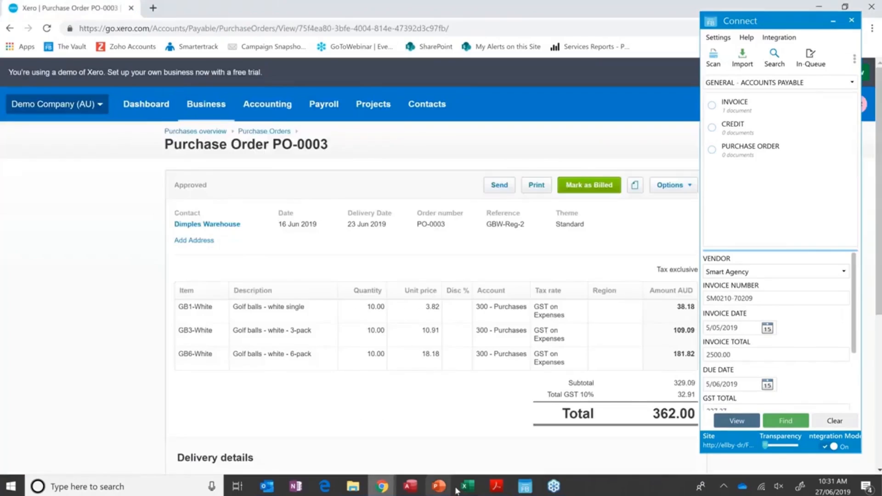
# Switch to the Contact Management Database in Access.
pyautogui.moveTo(414, 489)
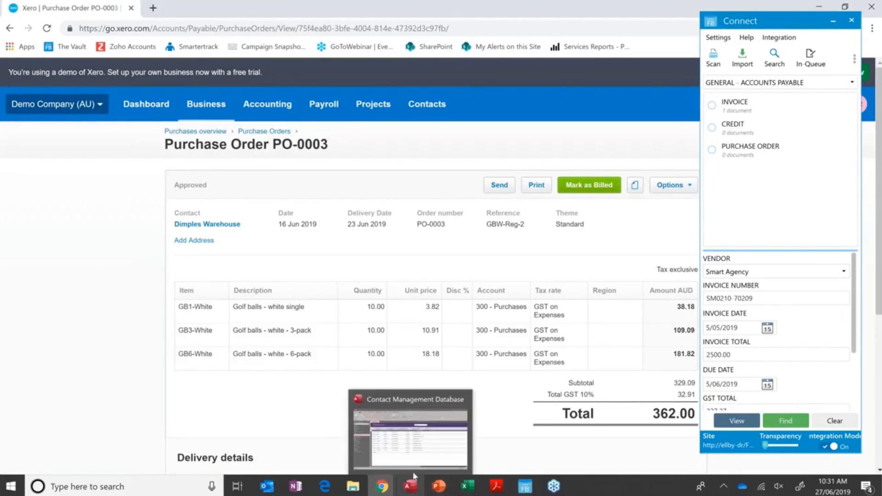
pyautogui.moveTo(422, 447)
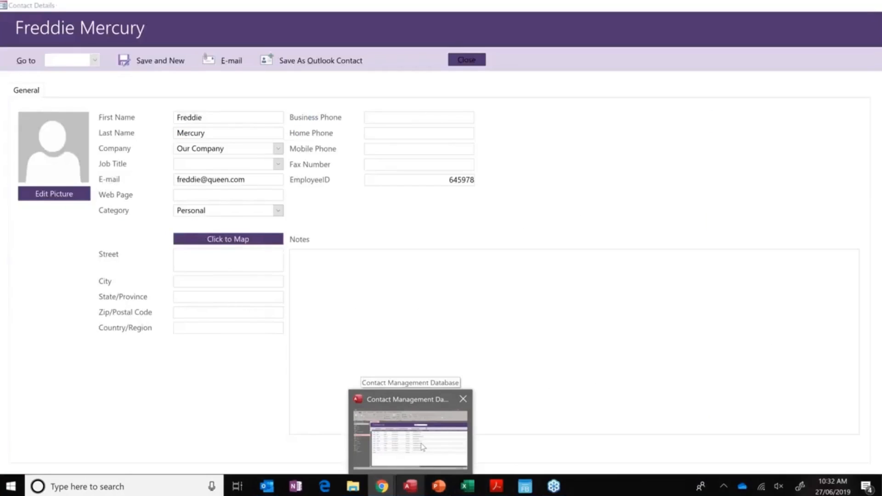